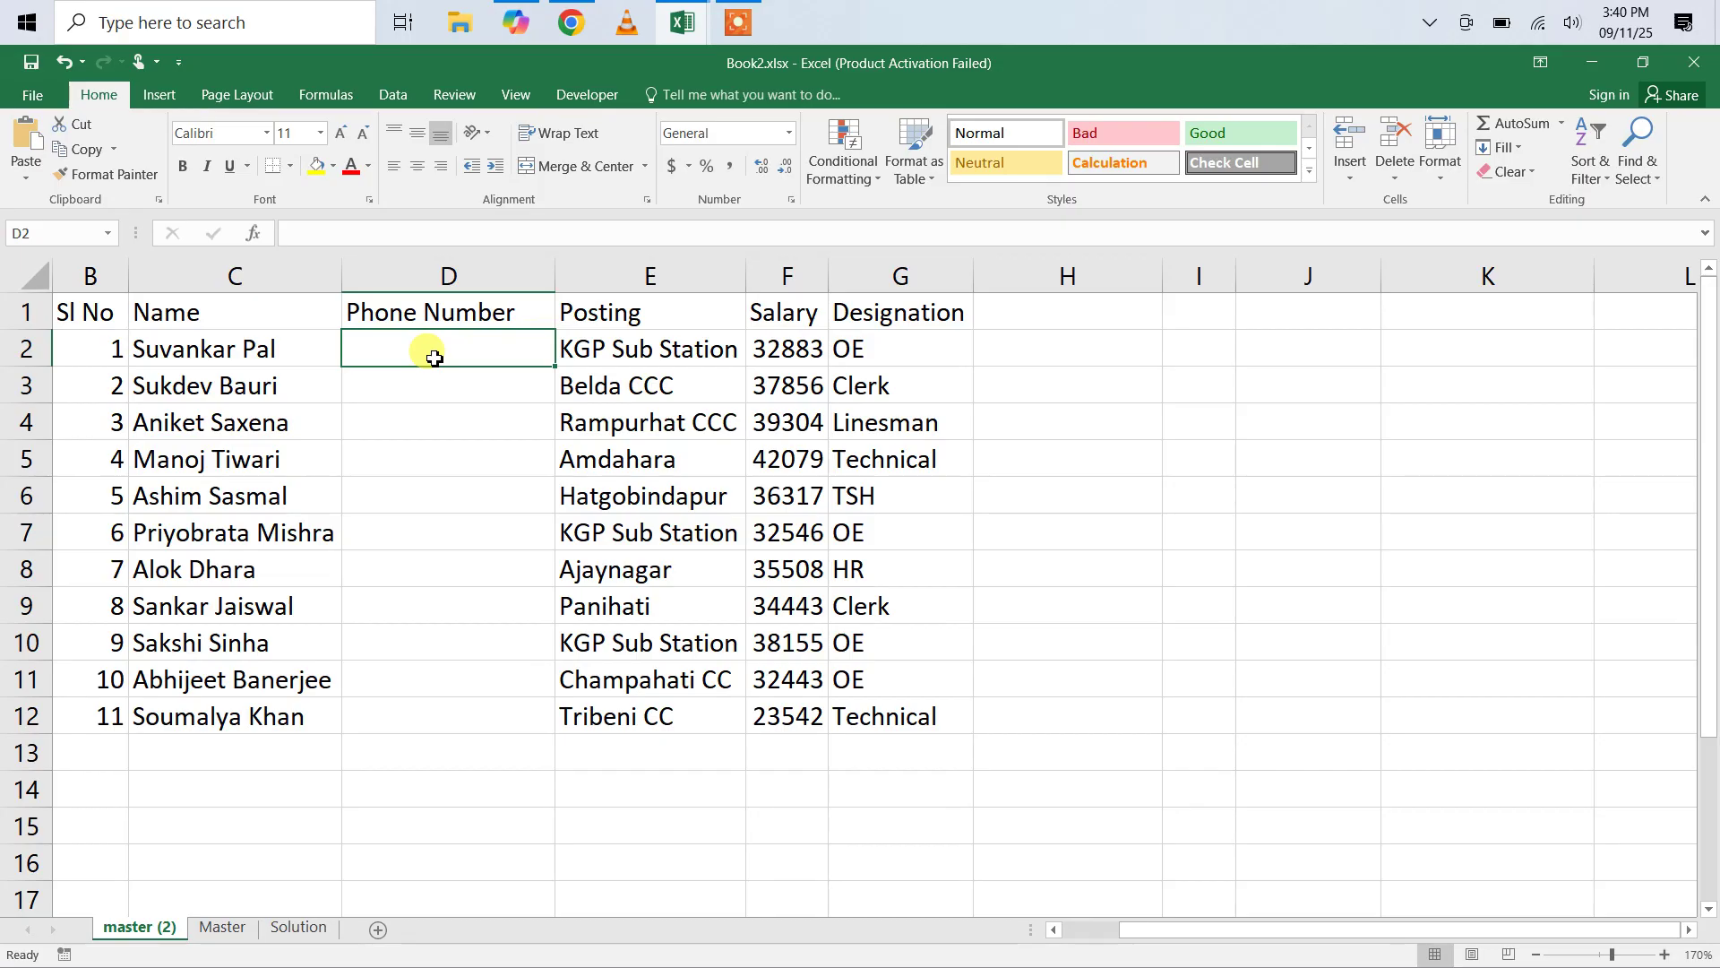
Step: Set a custom data validation rule on cell D2 with the formula =LEN(D2)=10
{"action": "left_click", "coordinate": [395, 96]}
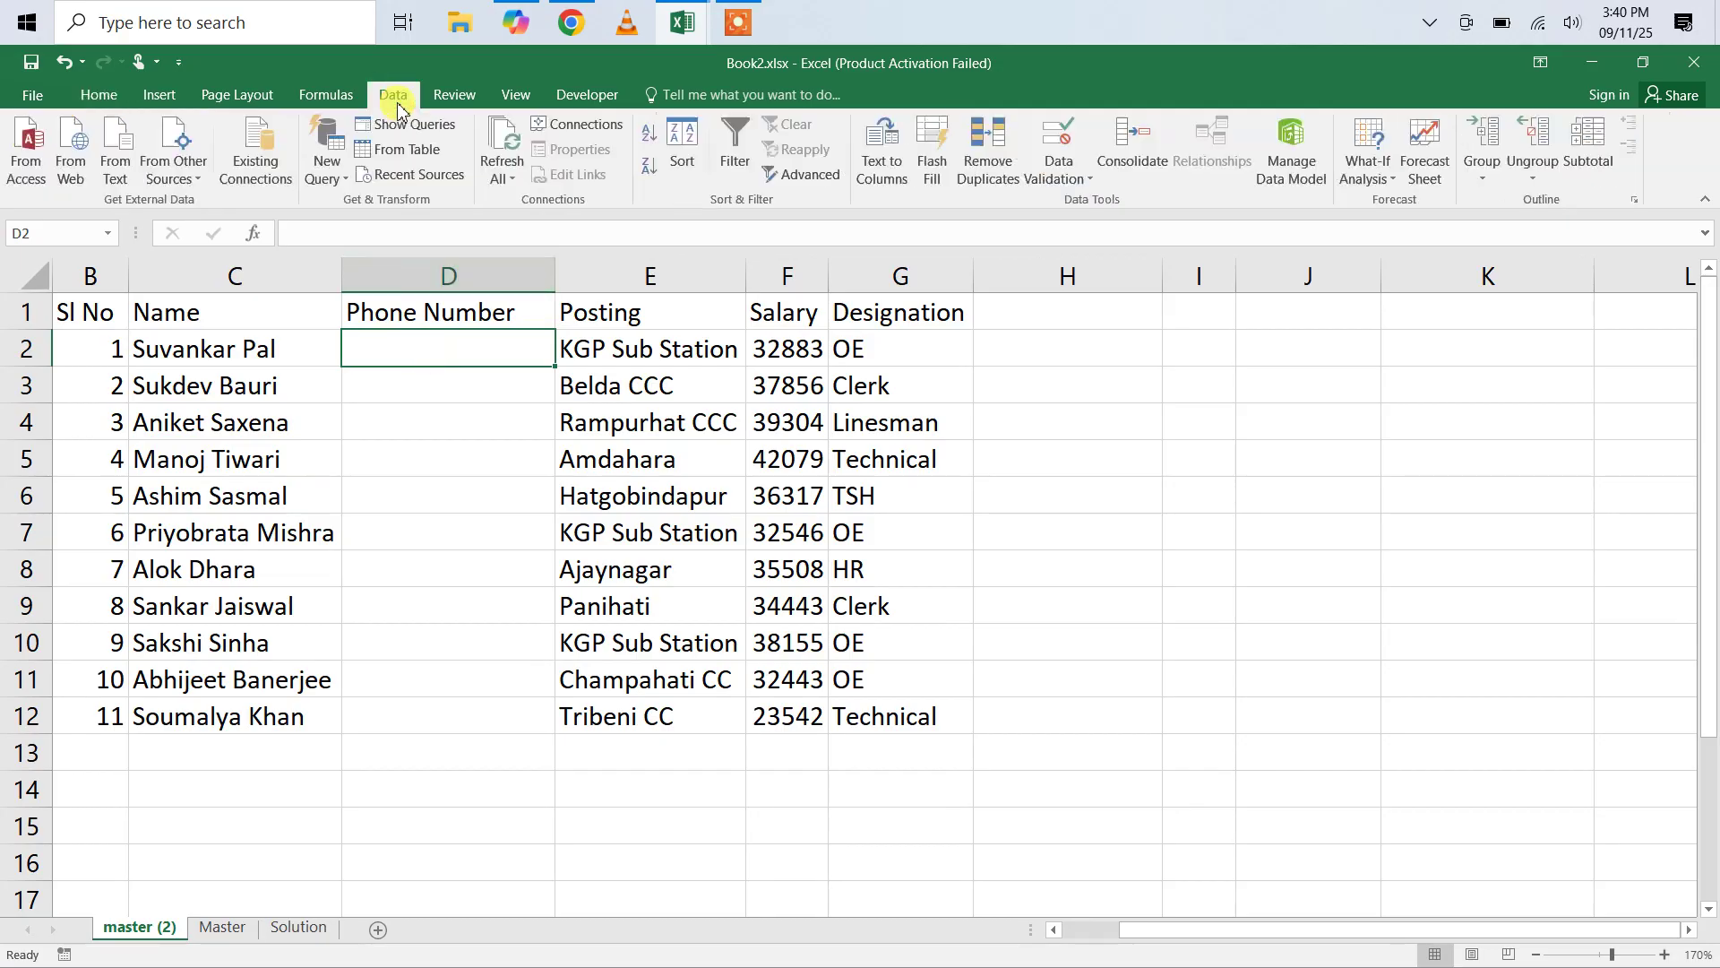
{"action": "left_click", "coordinate": [1057, 175]}
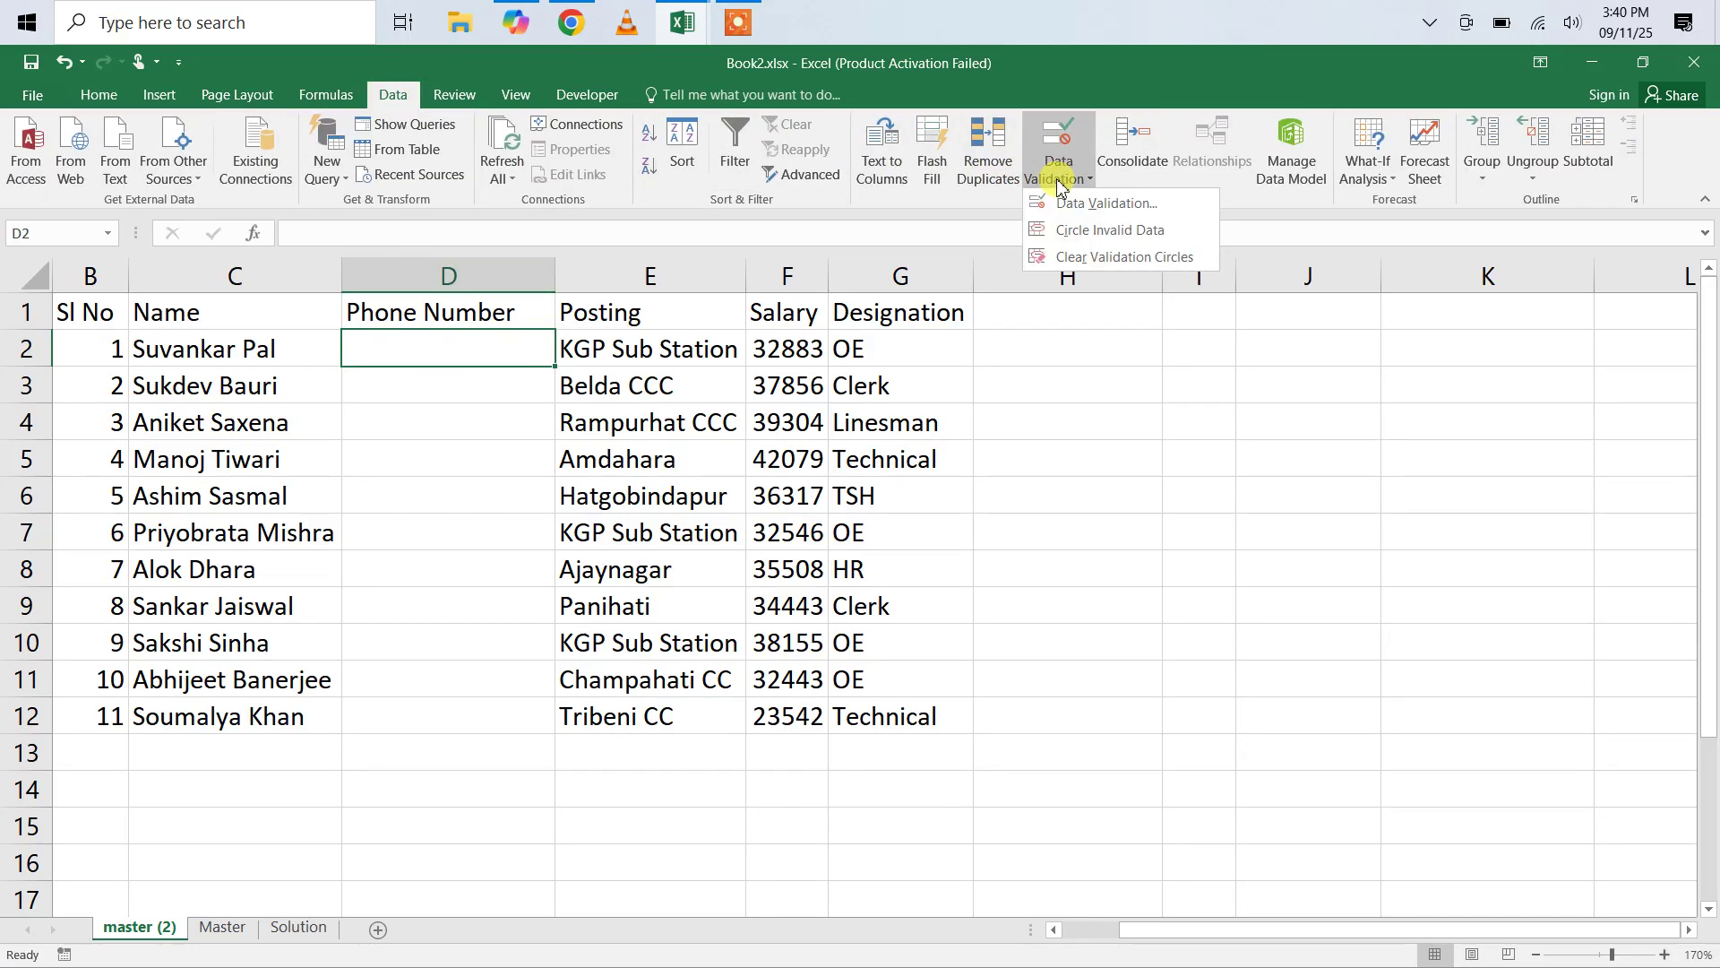
{"action": "left_click", "coordinate": [1075, 211]}
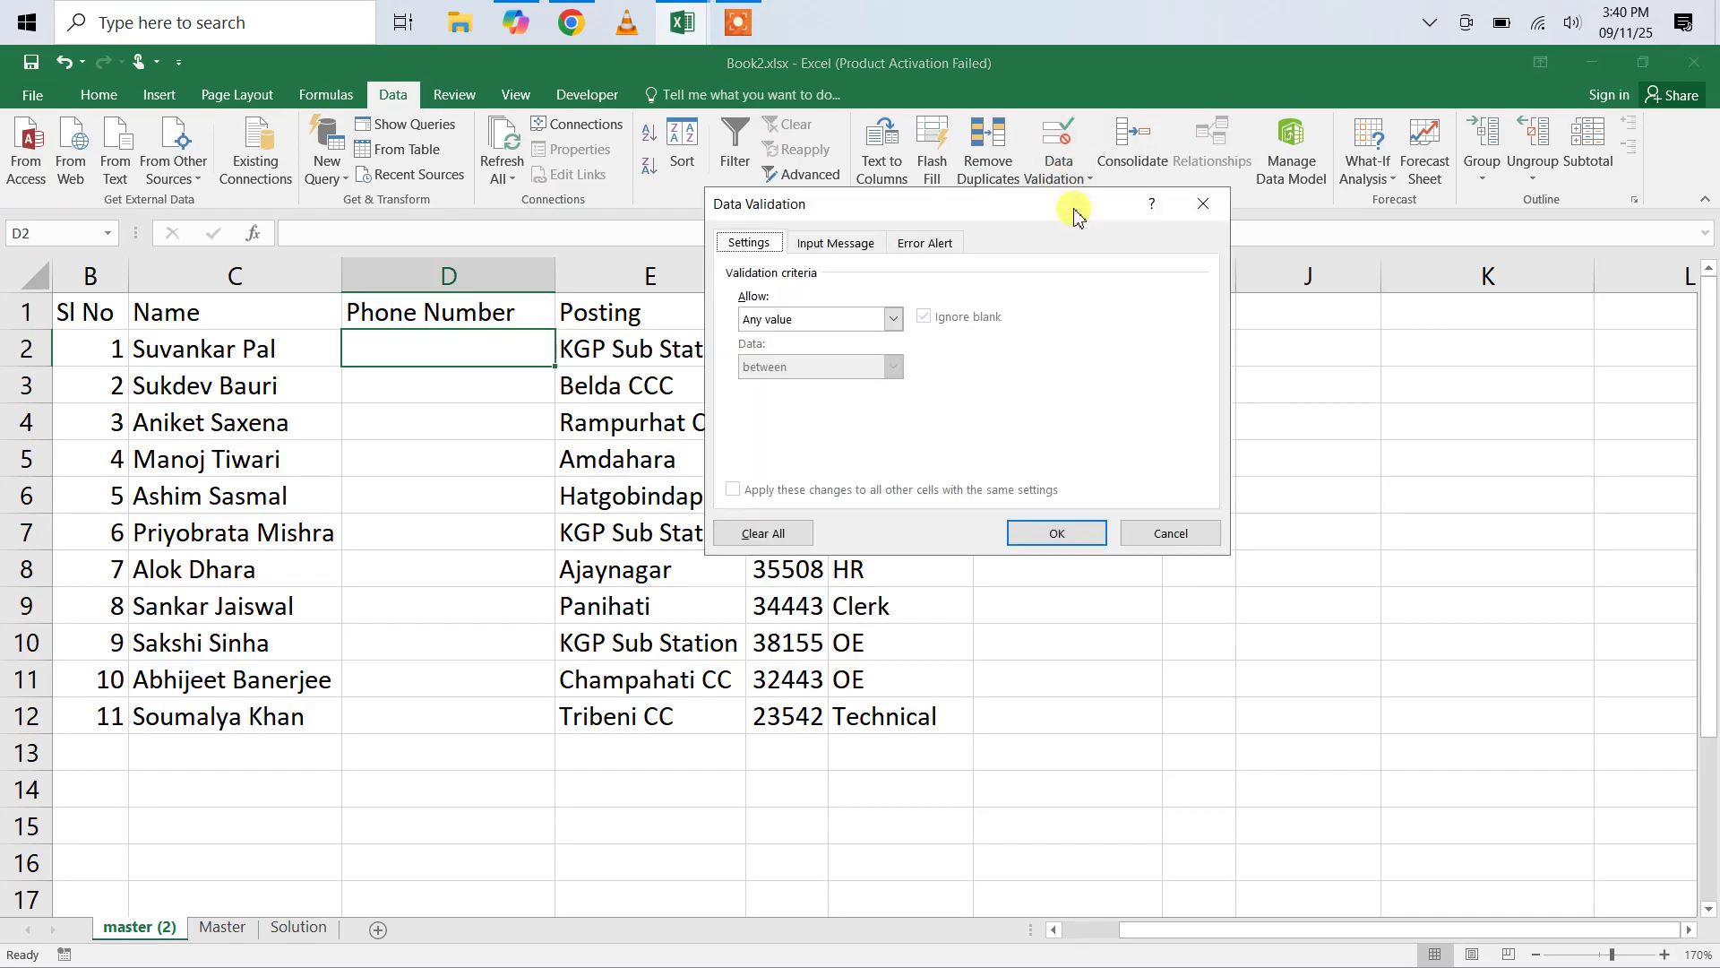
{"action": "left_click", "coordinate": [894, 319]}
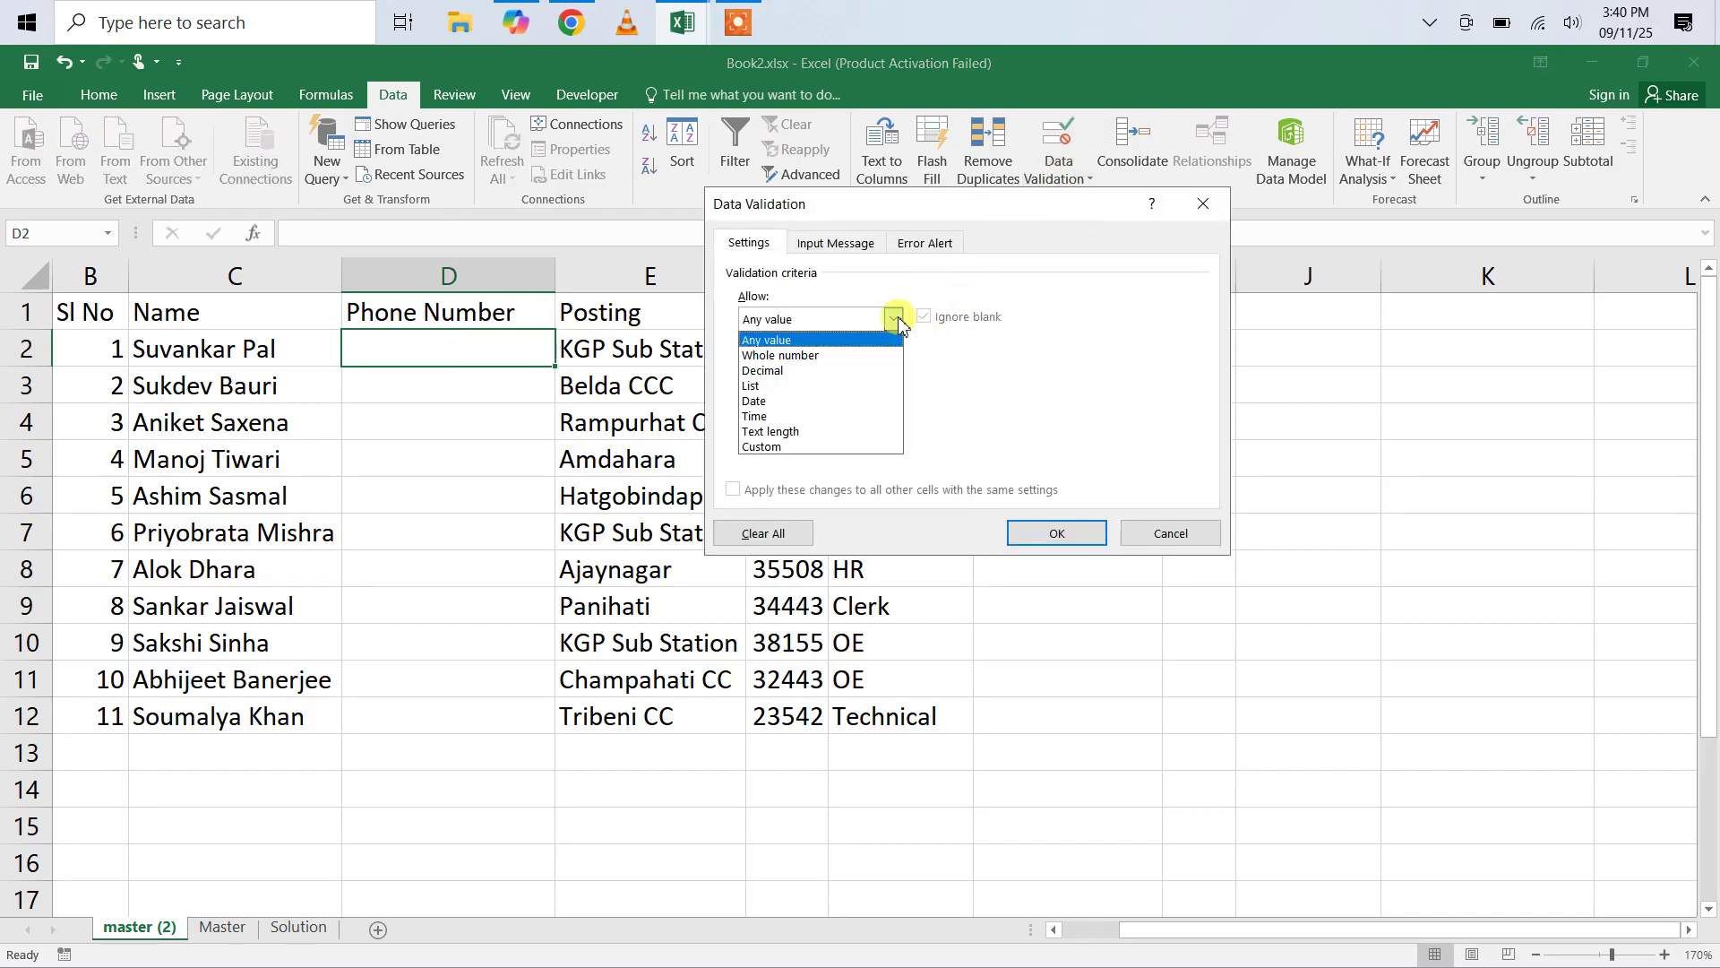
{"action": "left_click", "coordinate": [768, 447]}
{"action": "left_click", "coordinate": [766, 414]}
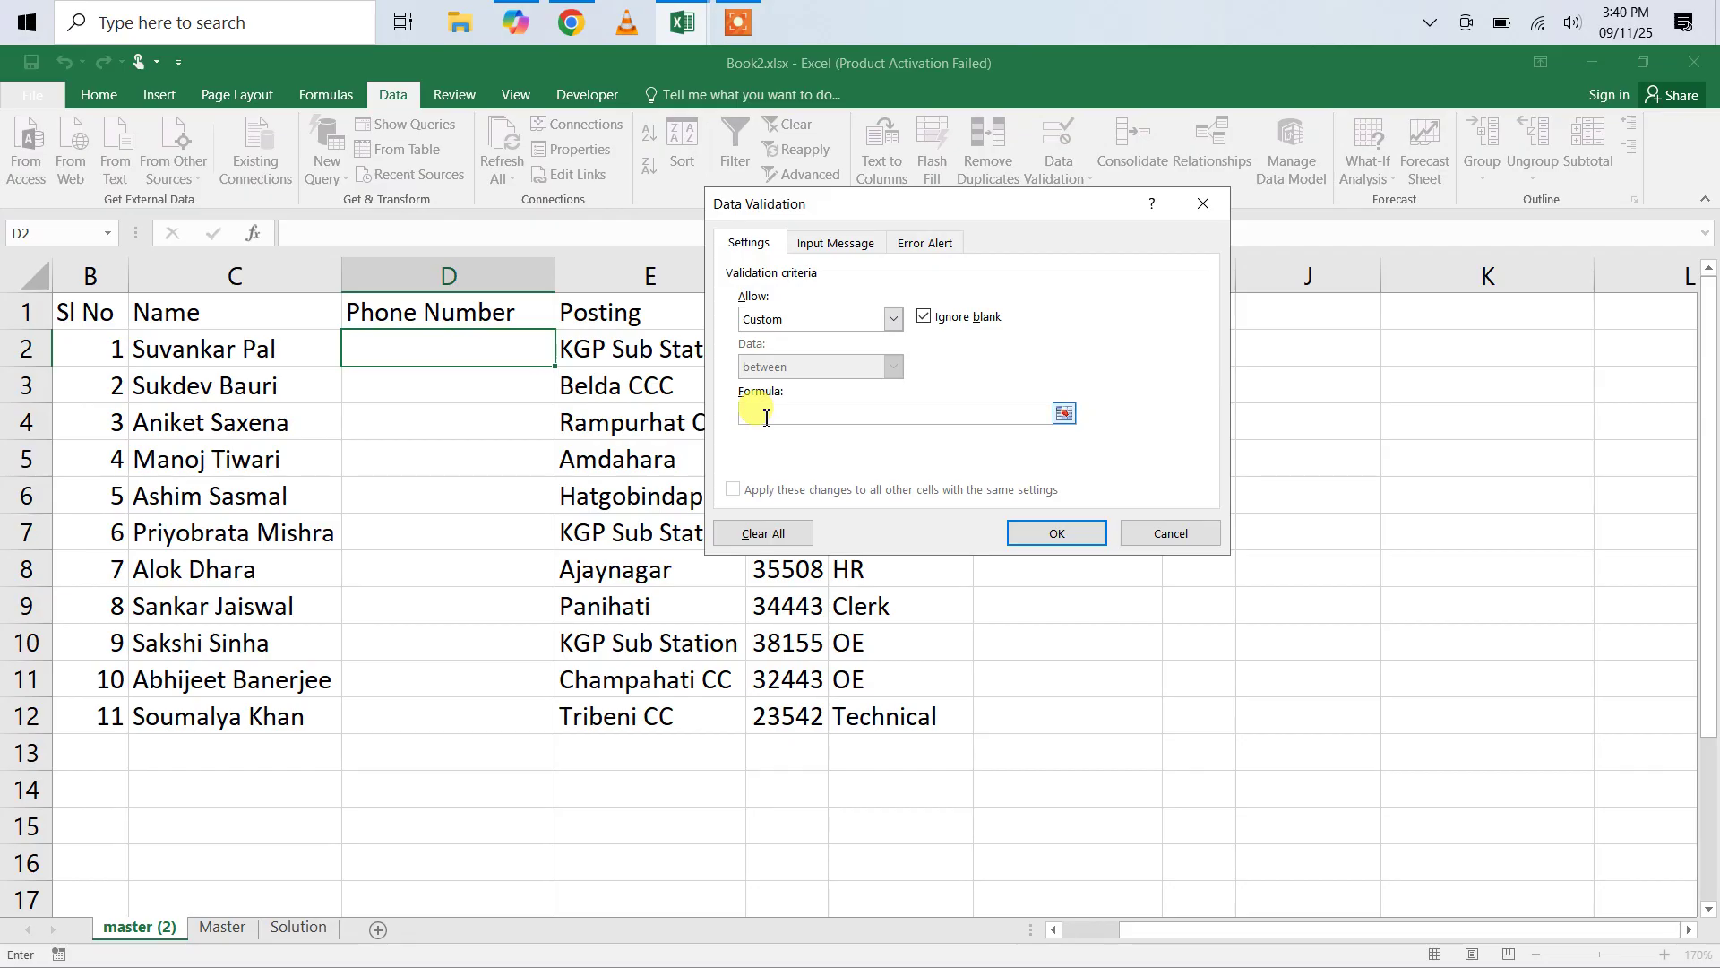
{"action": "type", "text": "=len("}
{"action": "left_click", "coordinate": [480, 357]}
{"action": "type", "text": ")=1"}
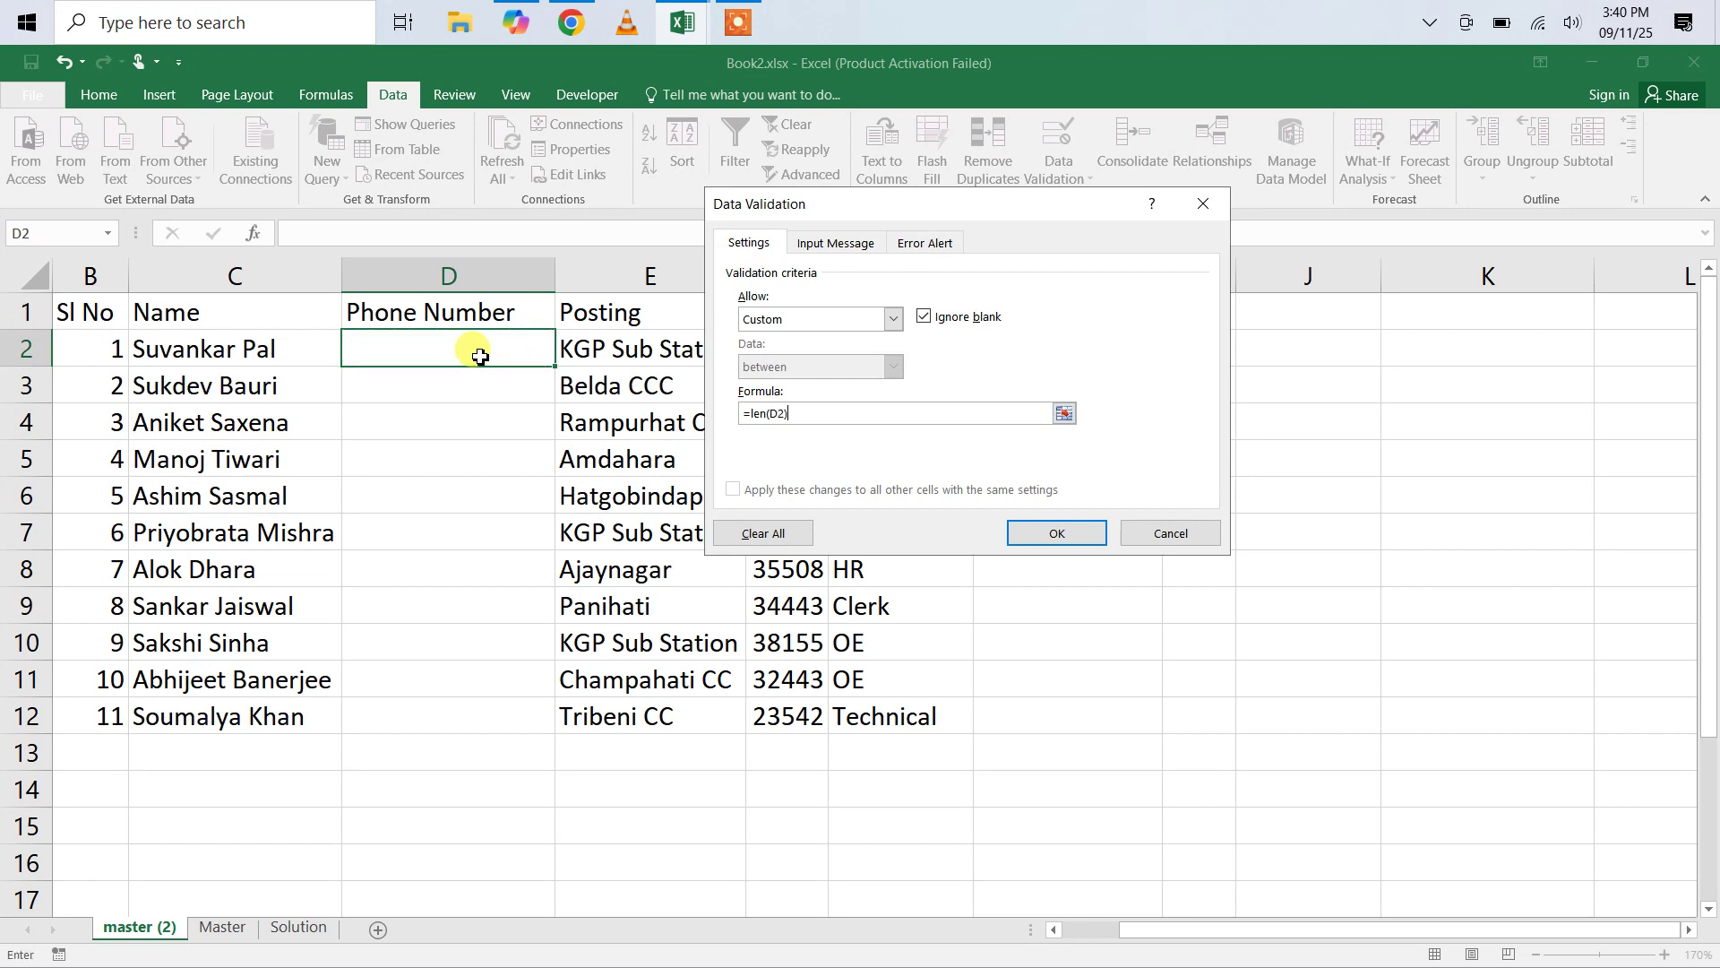
{"action": "type", "text": "0"}
Step: Give the rule an error alert titled "Warning" with the message "Phone Number must be 10 digit" and copy the validation down to D12
{"action": "left_click", "coordinate": [923, 241]}
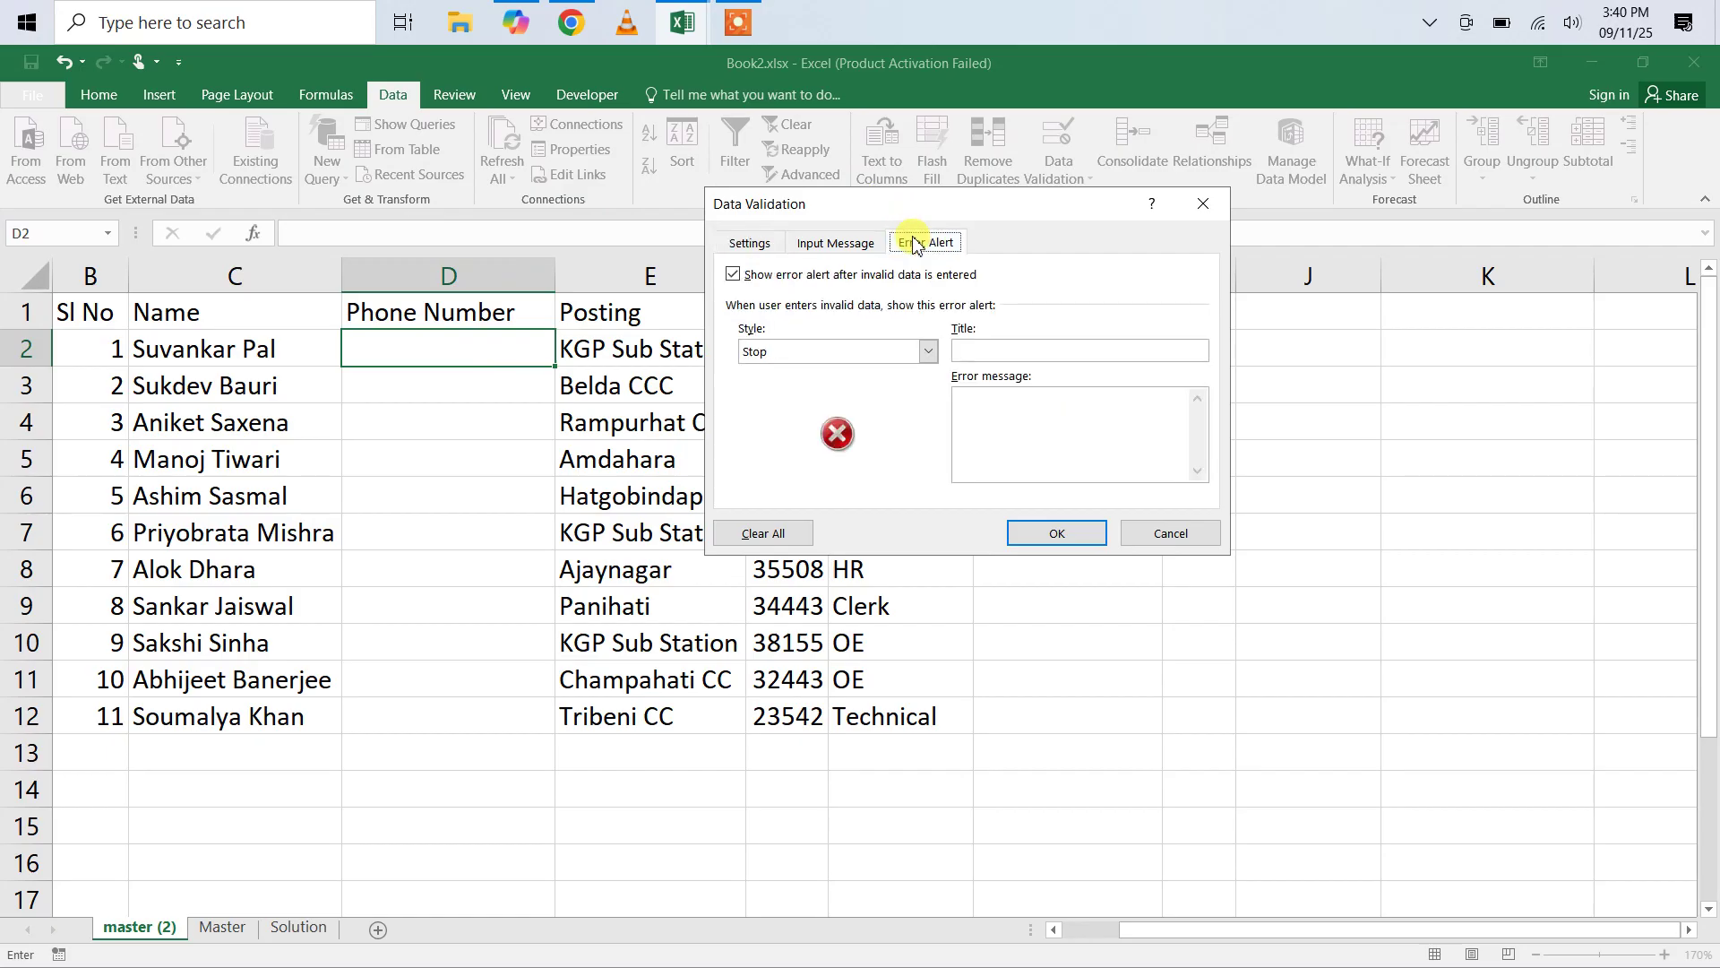
{"action": "left_click", "coordinate": [974, 348]}
{"action": "type", "text": "Warning"}
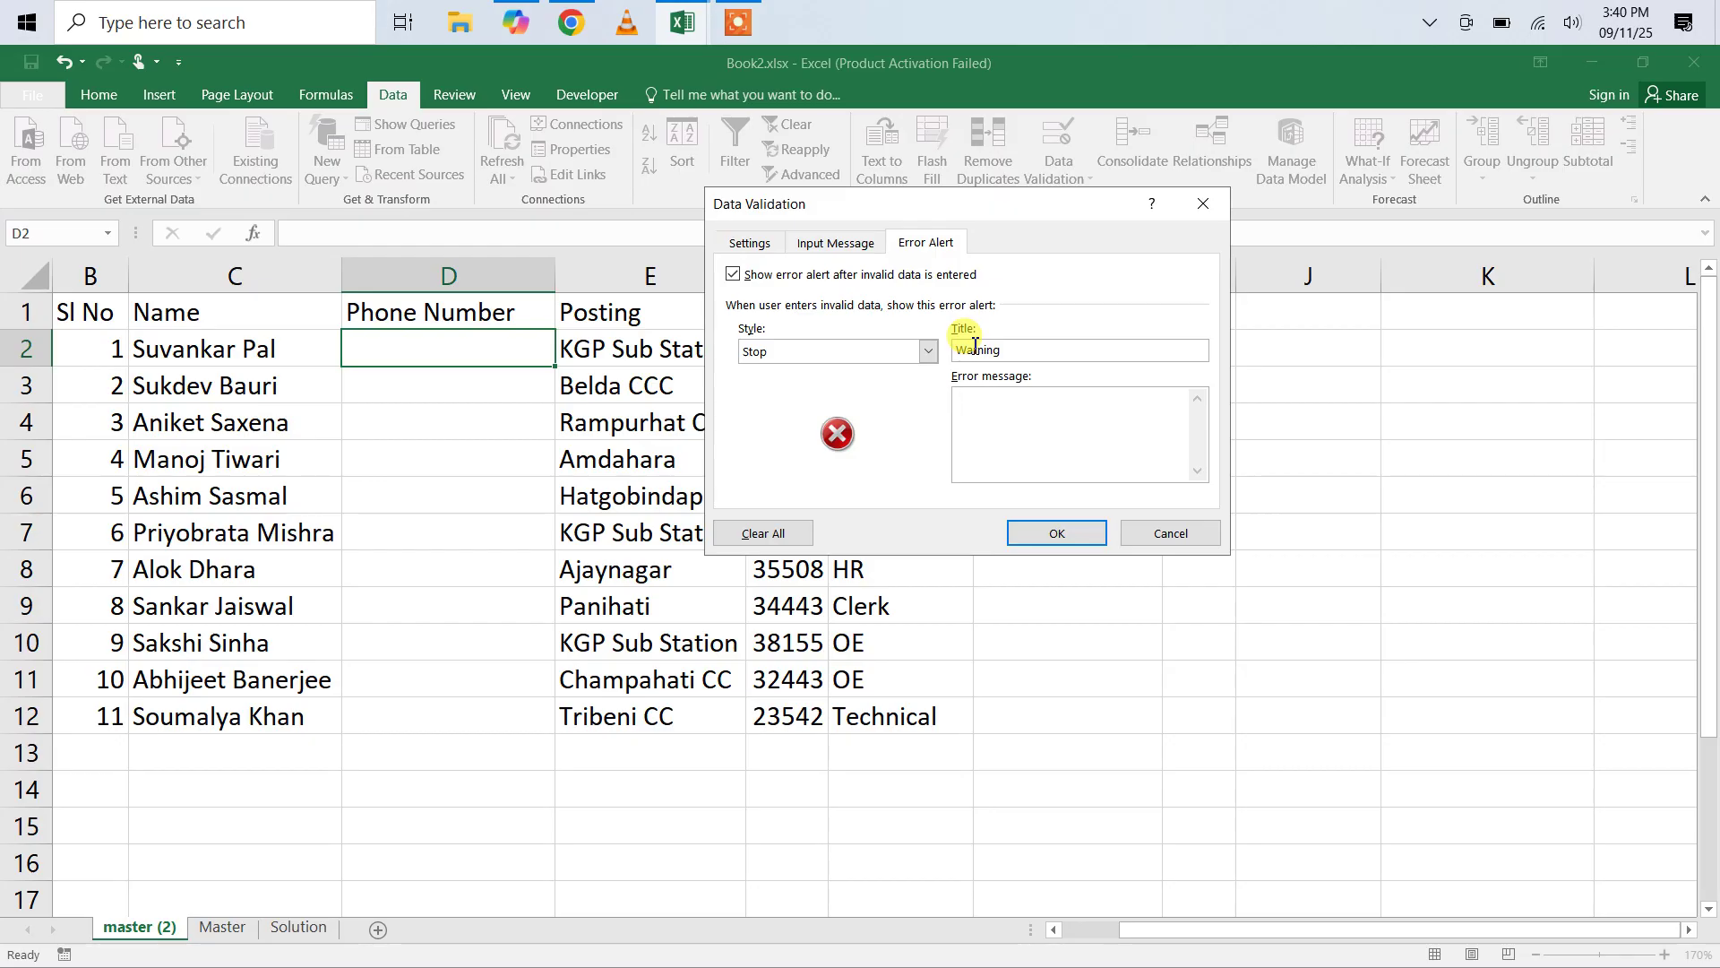
{"action": "key", "text": "Tab"}
{"action": "type", "text": "Phone Number "}
{"action": "type", "text": "must be "}
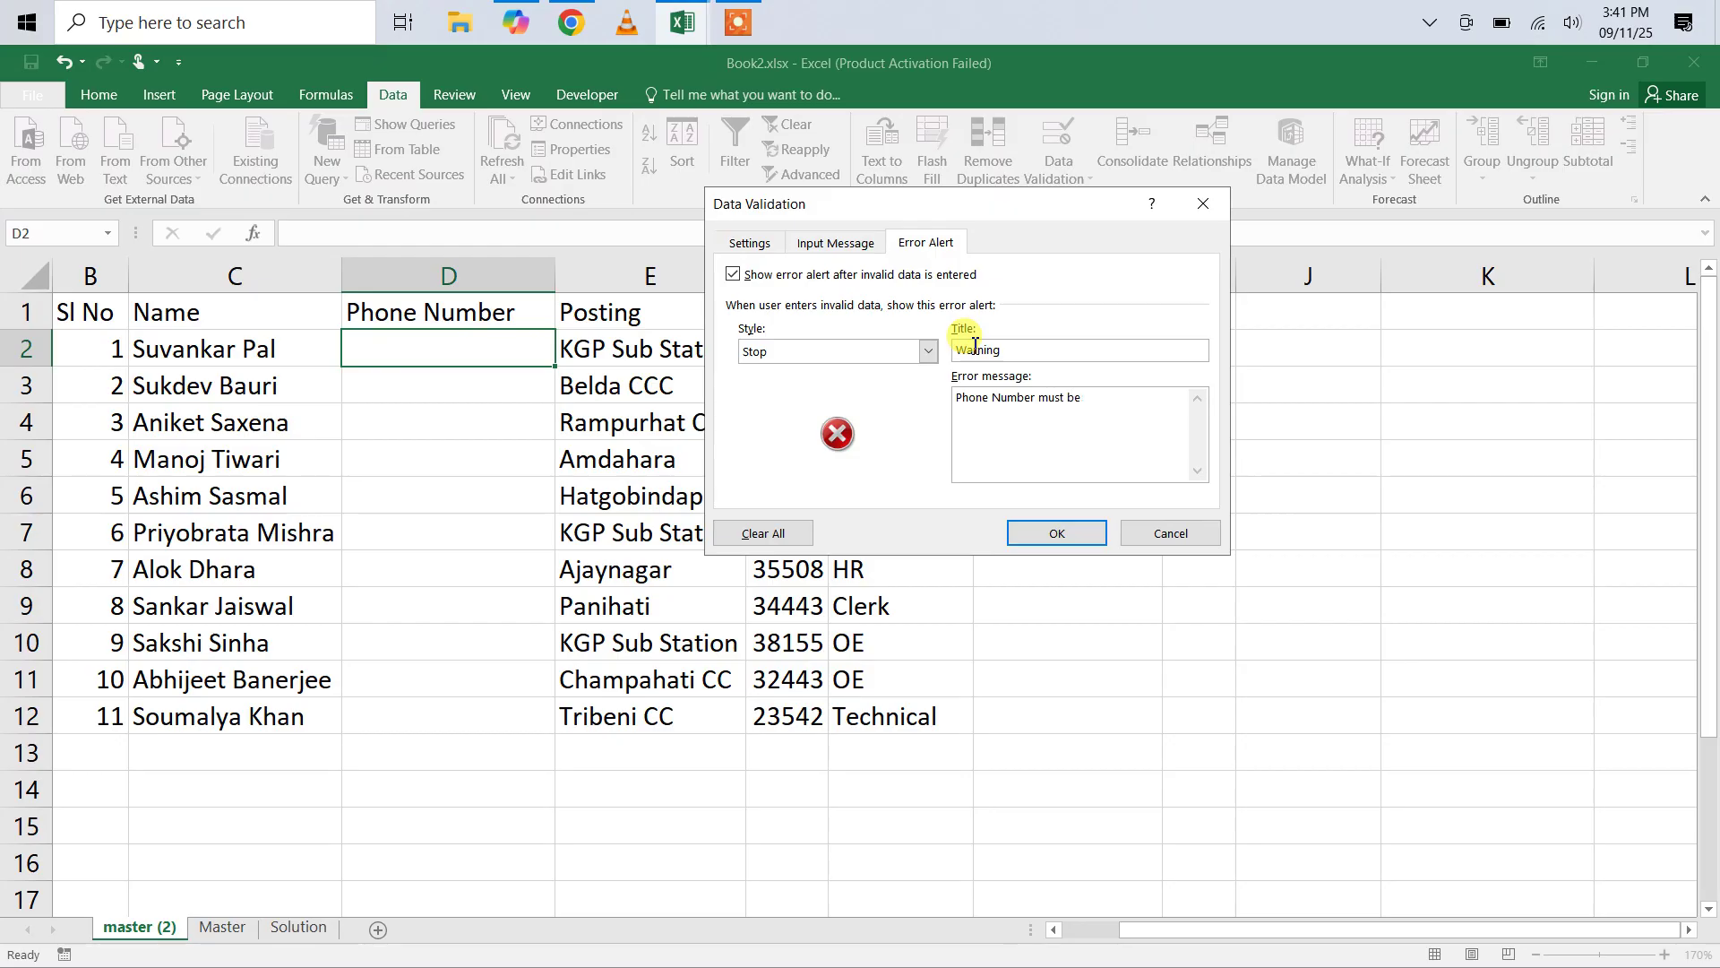
{"action": "type", "text": "10nu"}
{"action": "key", "text": "BackSpace"}
{"action": "key", "text": "BackSpace"}
{"action": "type", "text": "dig"}
{"action": "key", "text": "BackSpace"}
{"action": "key", "text": "BackSpace"}
{"action": "type", "text": "igit"}
{"action": "left_click", "coordinate": [1062, 534]}
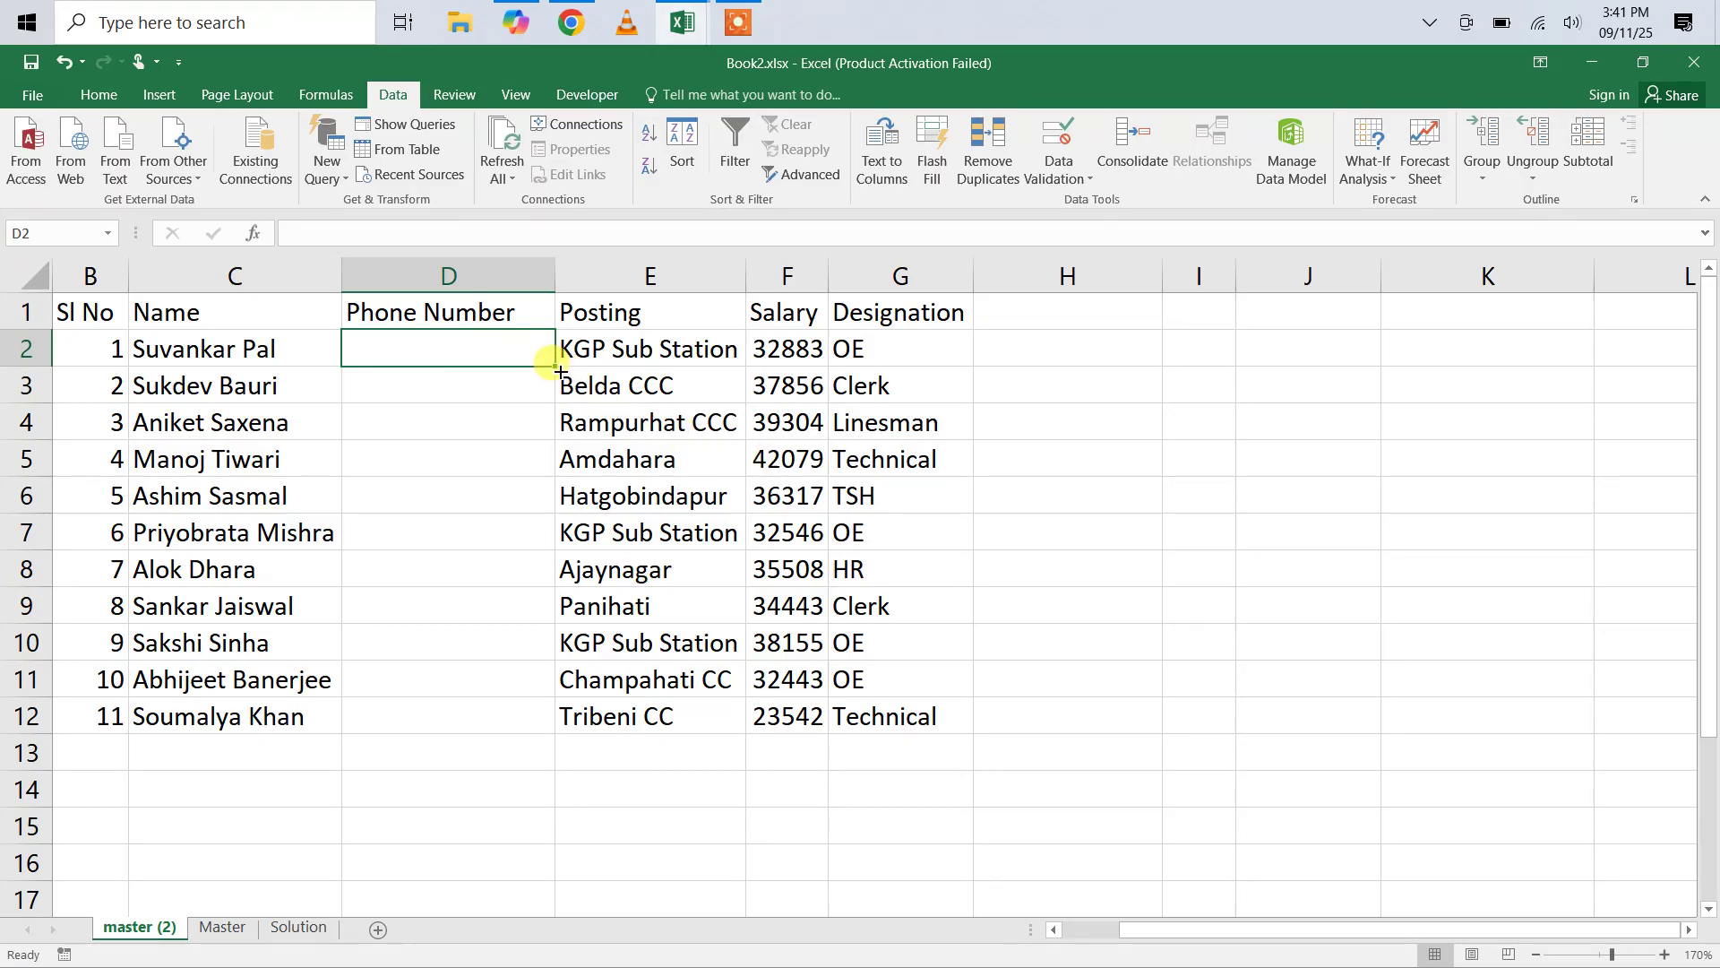
{"action": "left_click_drag", "start_coordinate": [561, 368], "coordinate": [507, 720]}
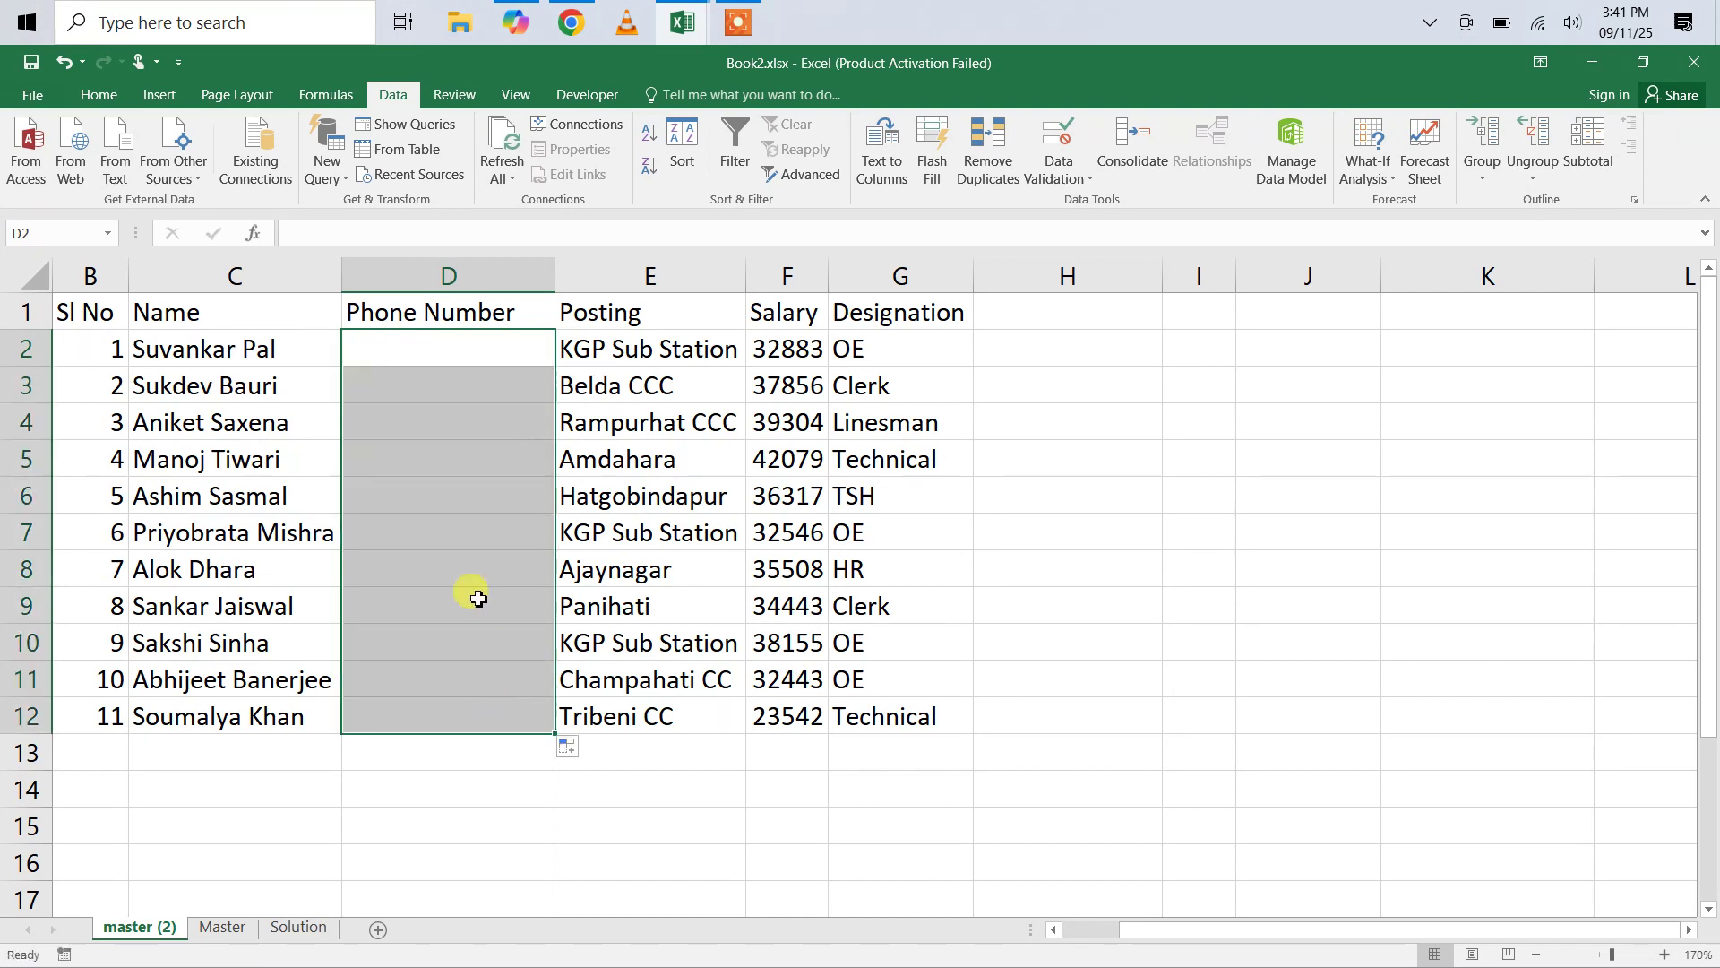
Step: Test the validation by trying to enter an 11-digit number in D2
{"action": "left_click", "coordinate": [426, 355]}
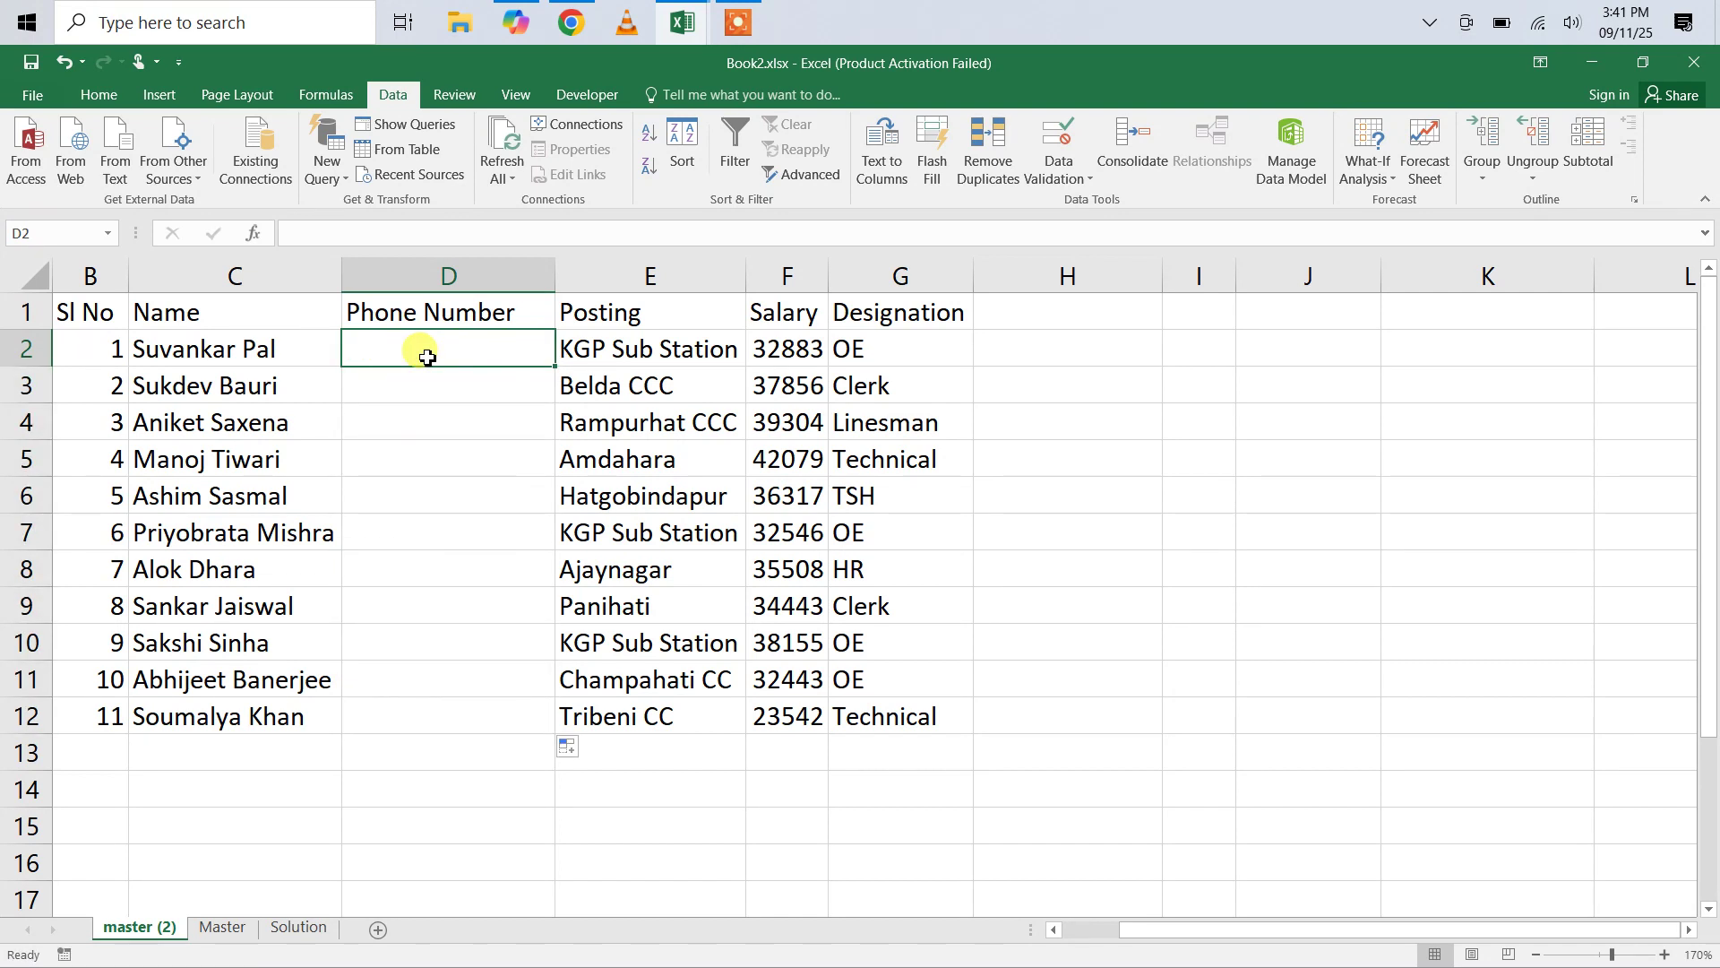
{"action": "type", "text": "123"}
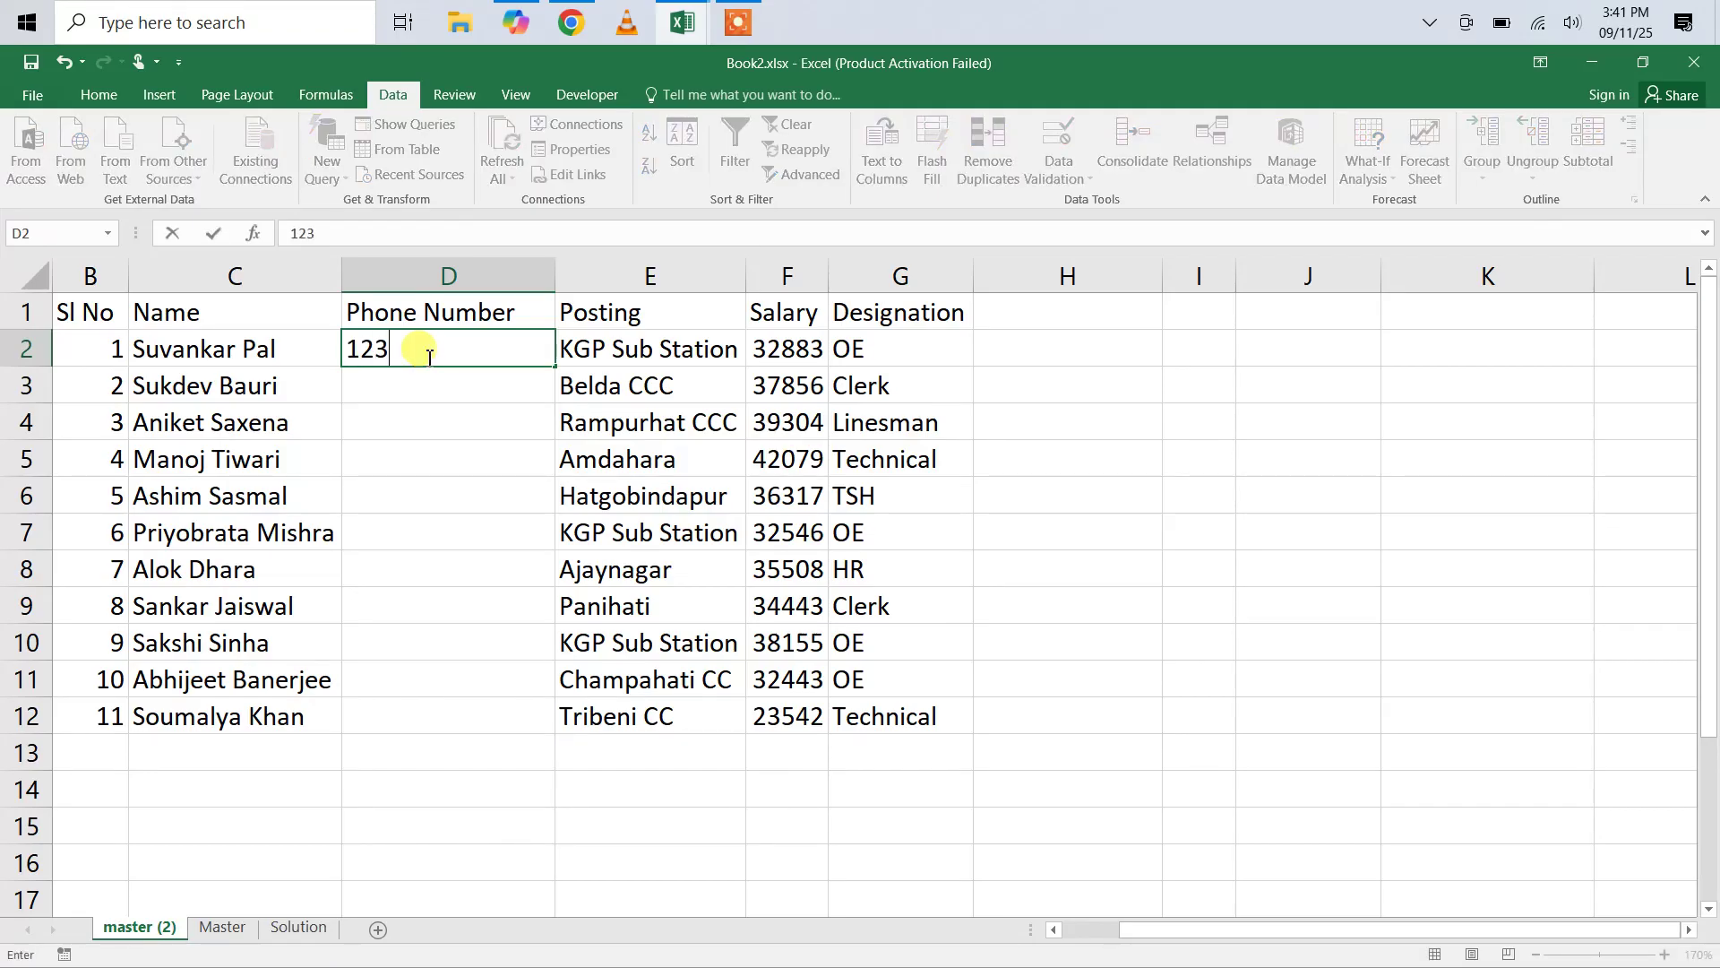
{"action": "type", "text": "45678901"}
{"action": "key", "text": "Return"}
{"action": "key", "text": "Return"}
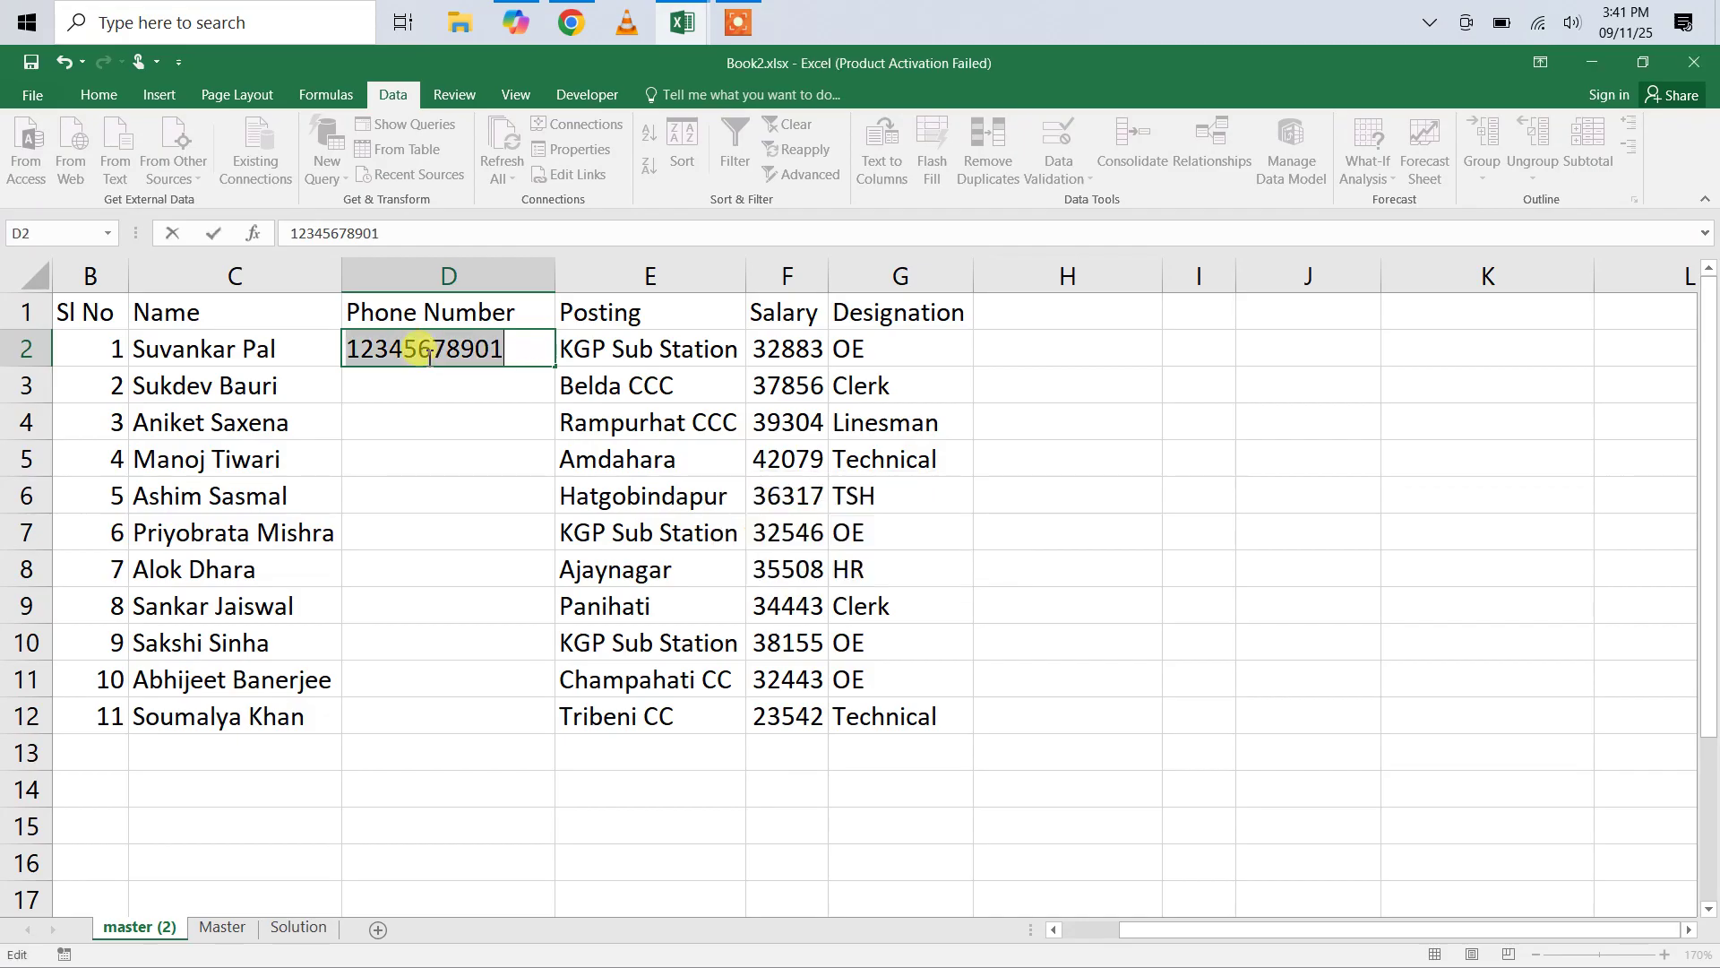
Step: Shorten the number in D2 to nine digits and try to enter it
{"action": "key", "text": "End"}
{"action": "key", "text": "BackSpace"}
{"action": "key", "text": "BackSpace"}
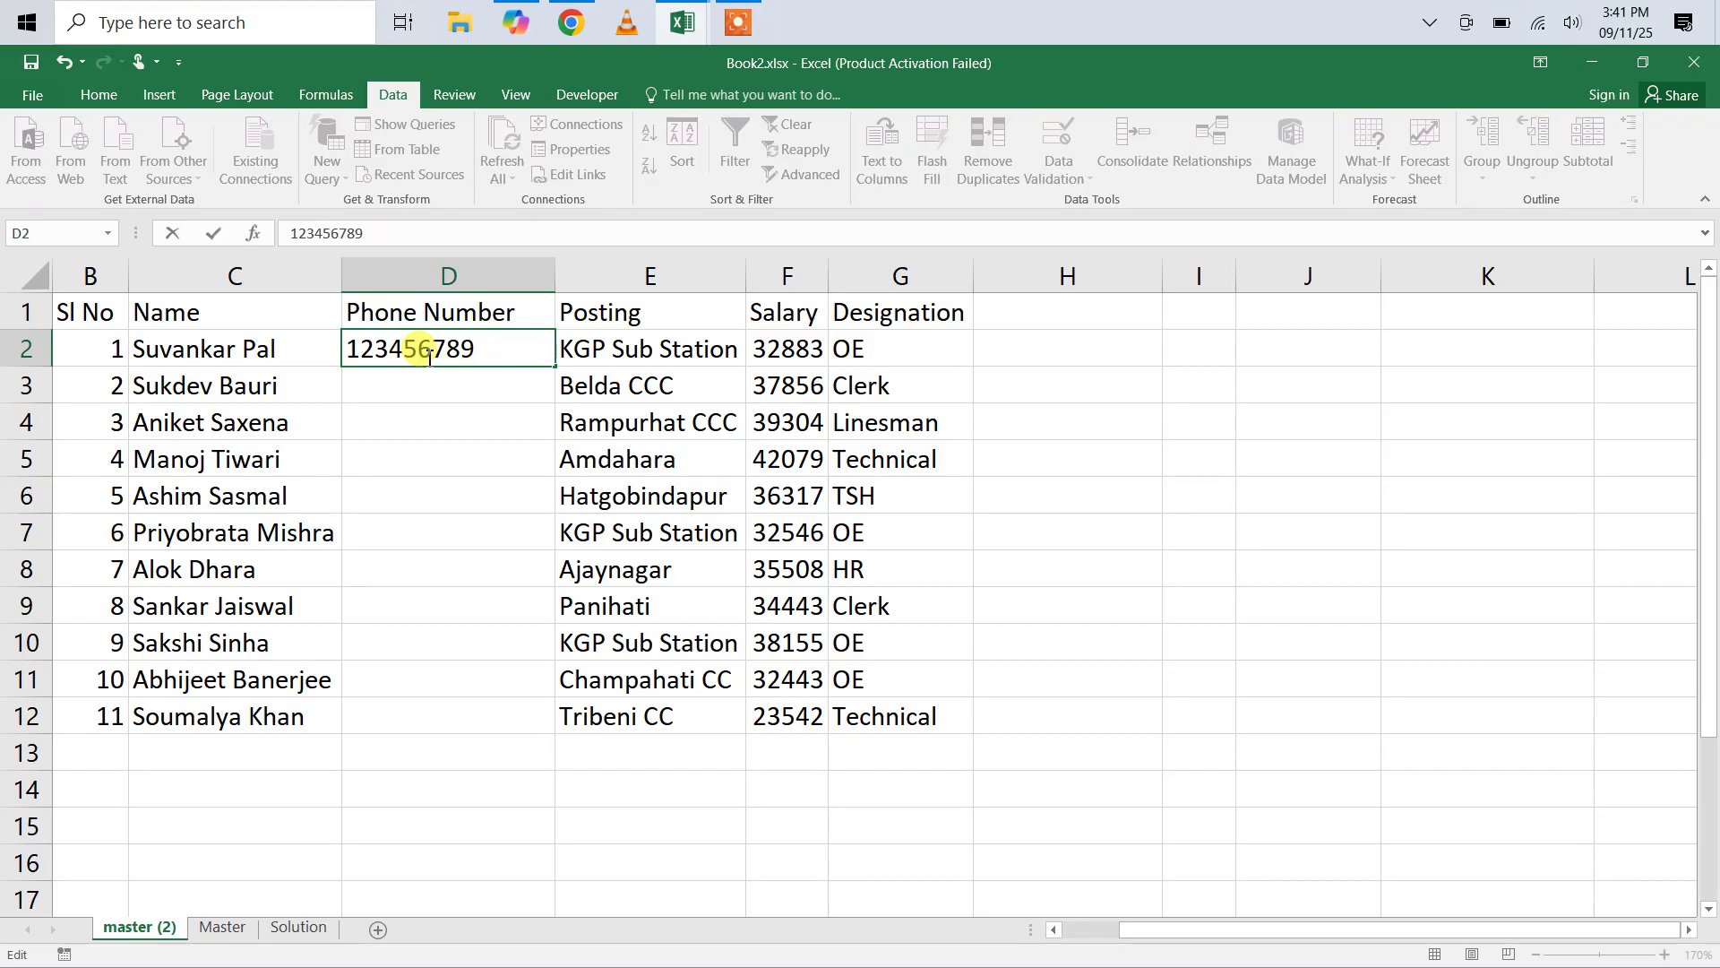
{"action": "key", "text": "Return"}
{"action": "key", "text": "Return"}
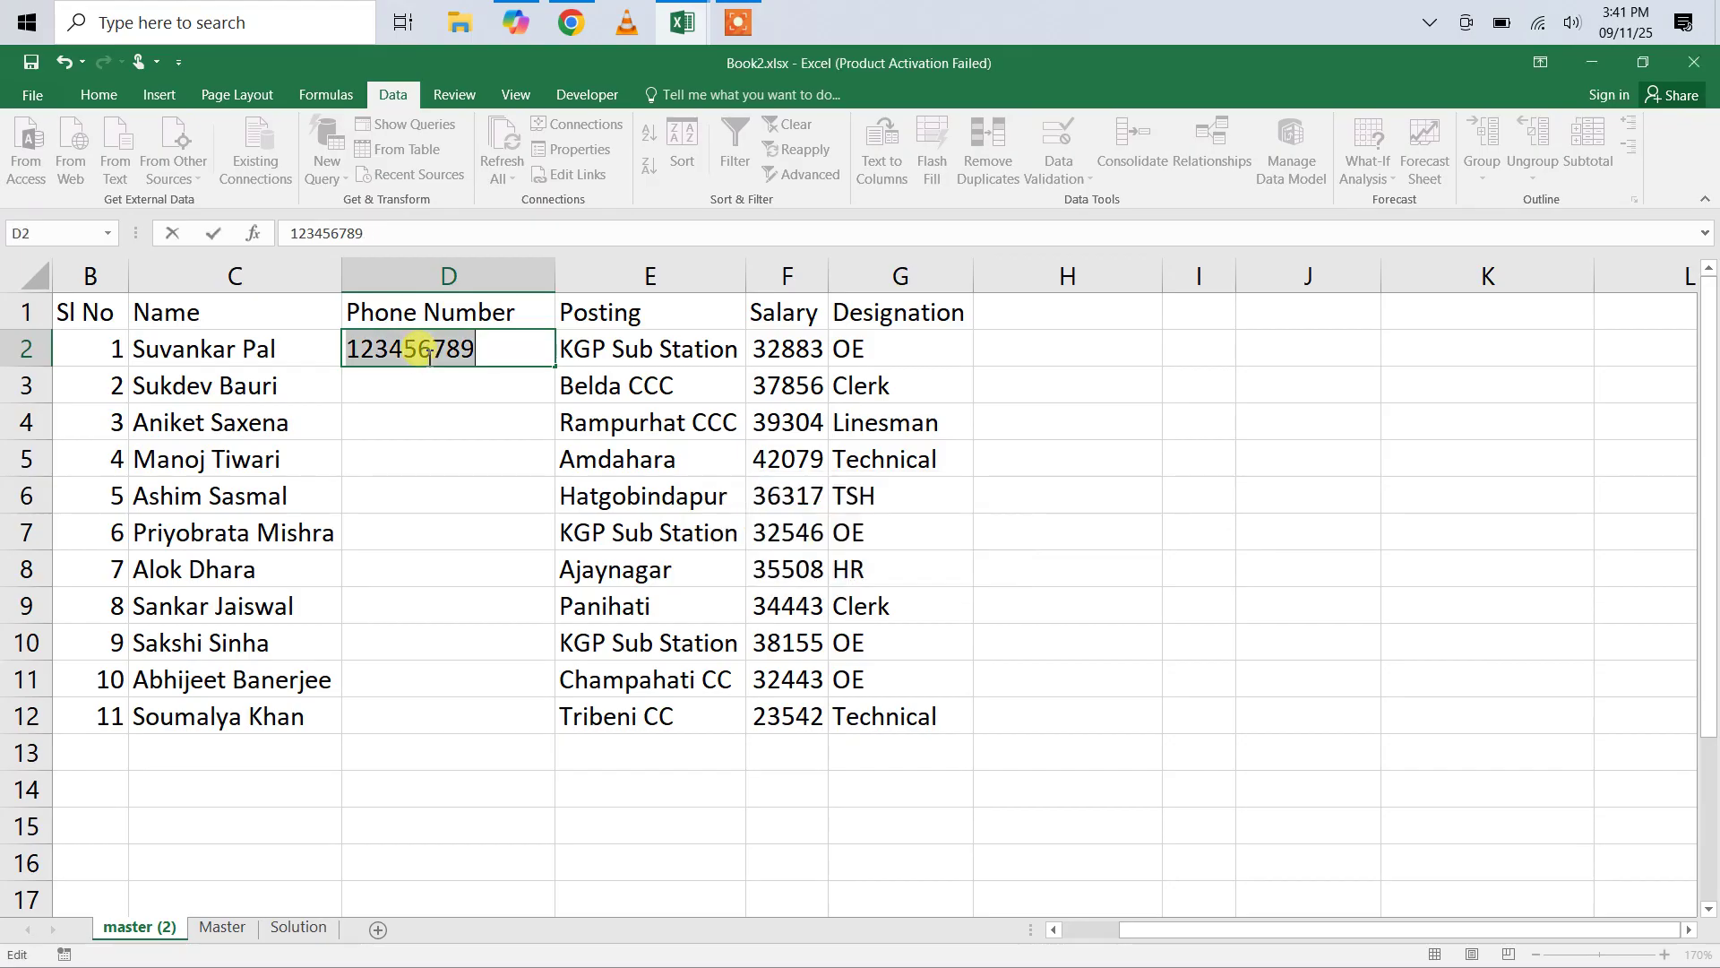
Step: Add a final 0 to the number in D2 to make it ten digits and enter it
{"action": "key", "text": "End"}
{"action": "type", "text": "0"}
{"action": "key", "text": "Return"}
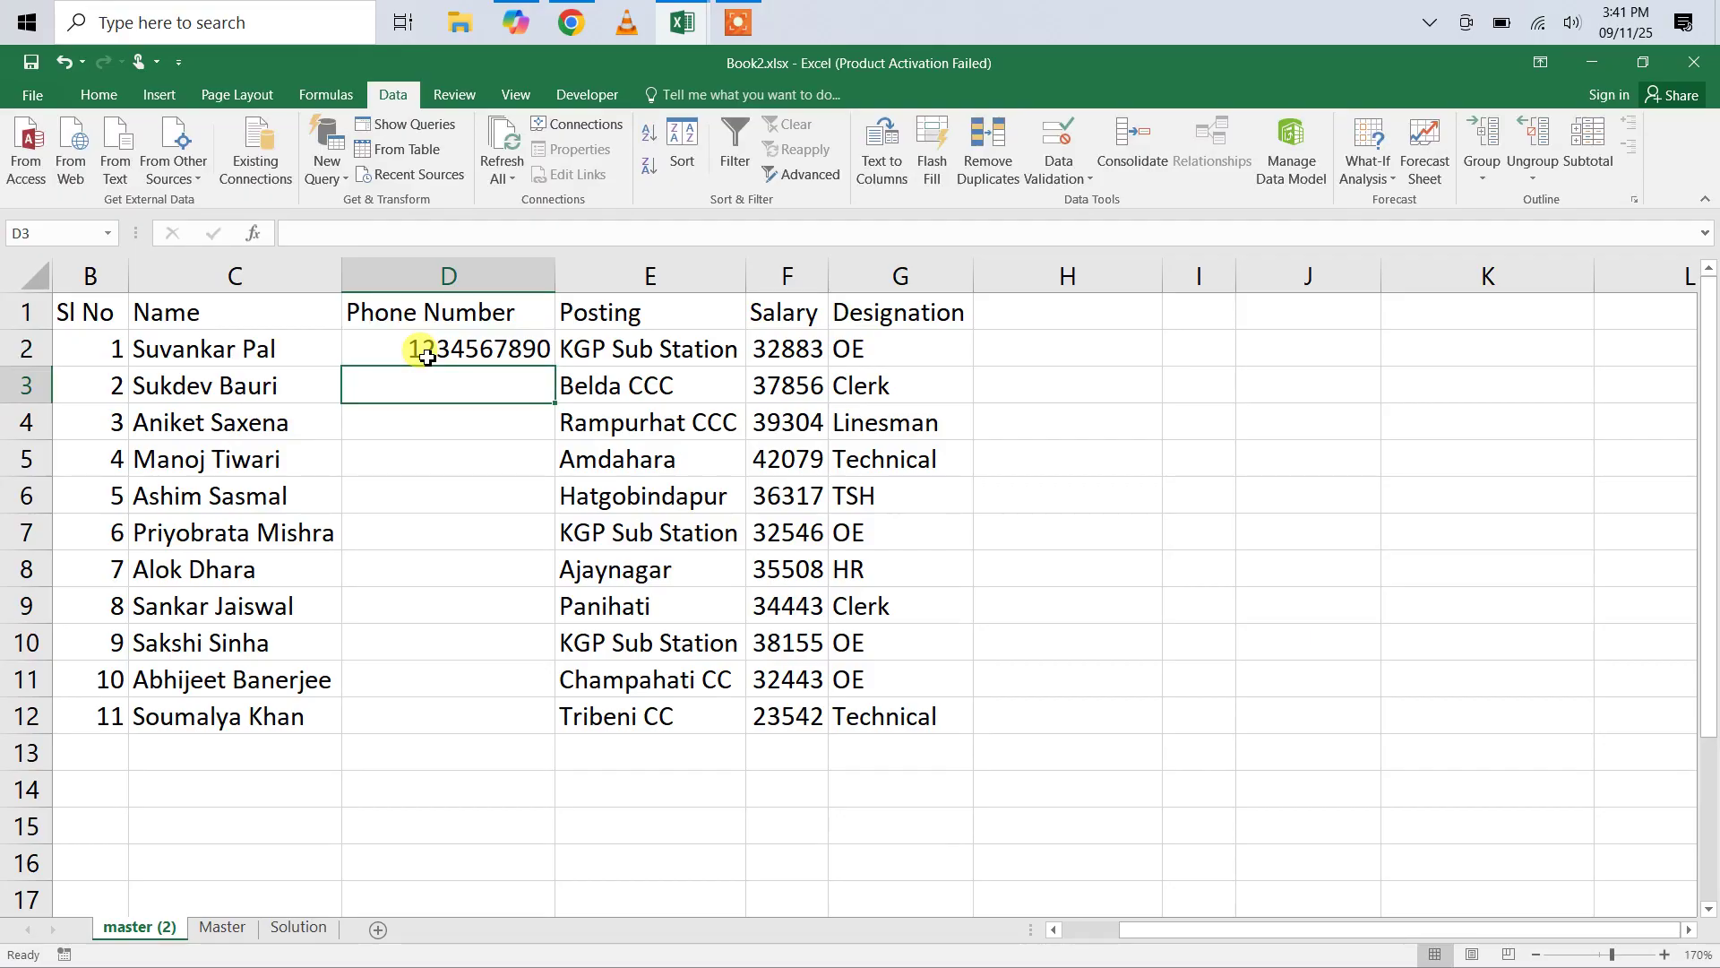
Step: Test the length rule with text by entering the ten letters "asdfghjklp" in D3
{"action": "type", "text": "asdfg"}
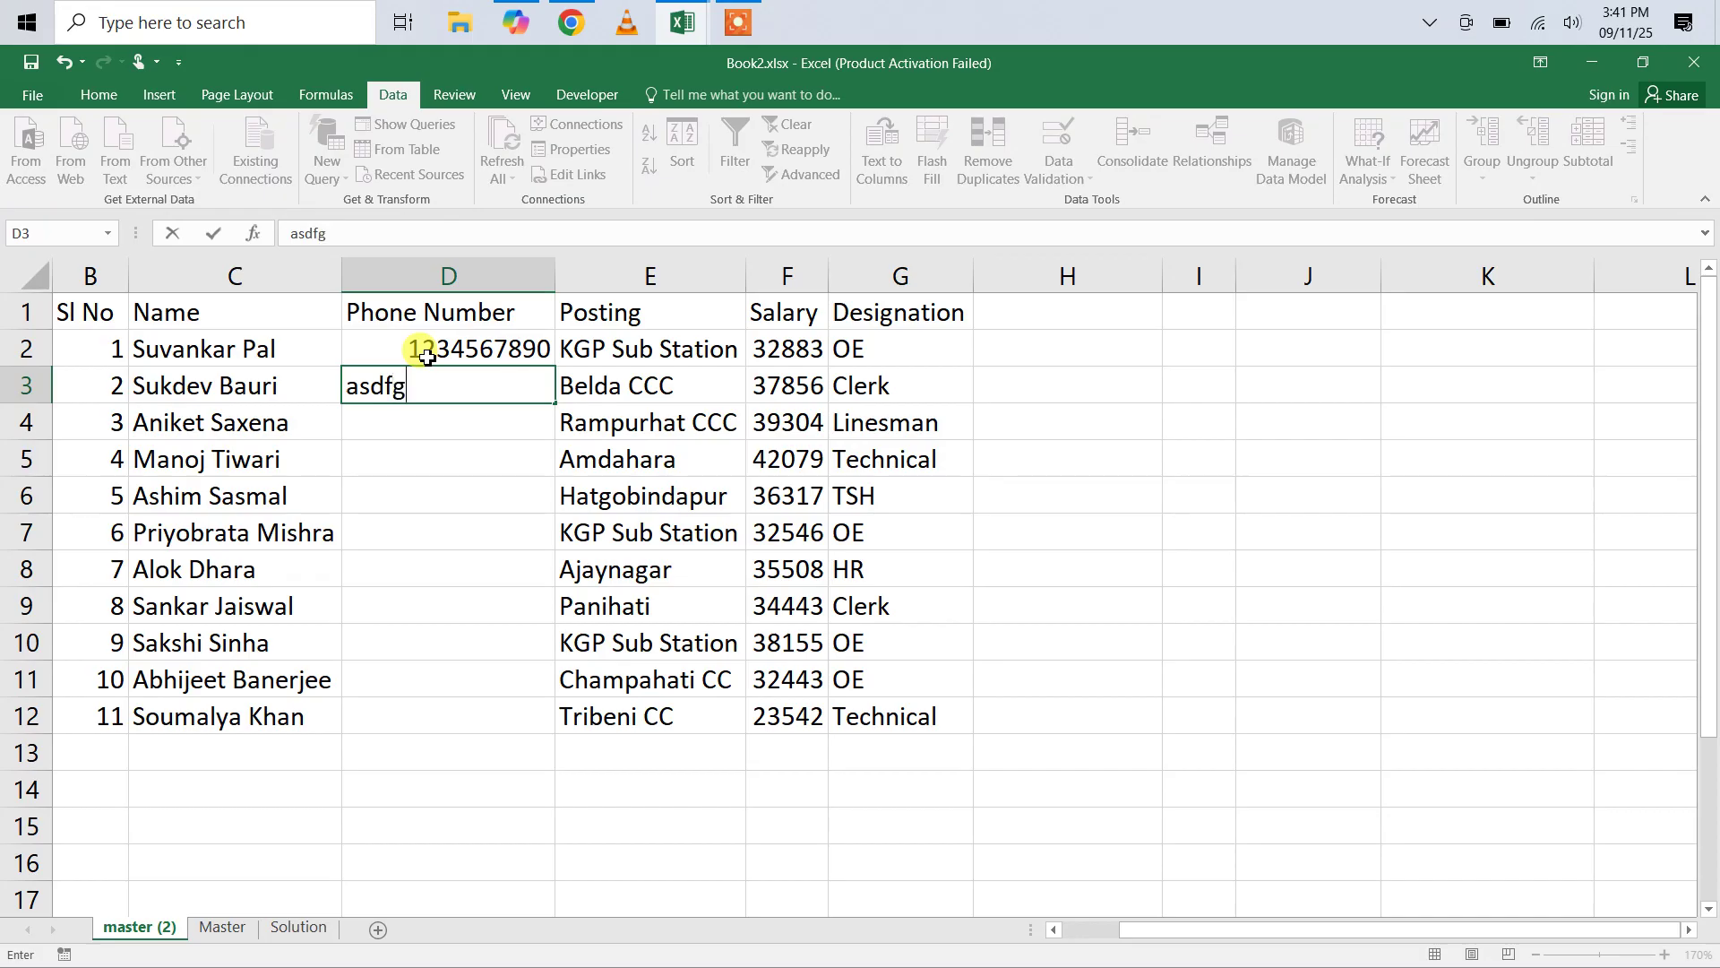
{"action": "type", "text": "hjklp"}
{"action": "key", "text": "Return"}
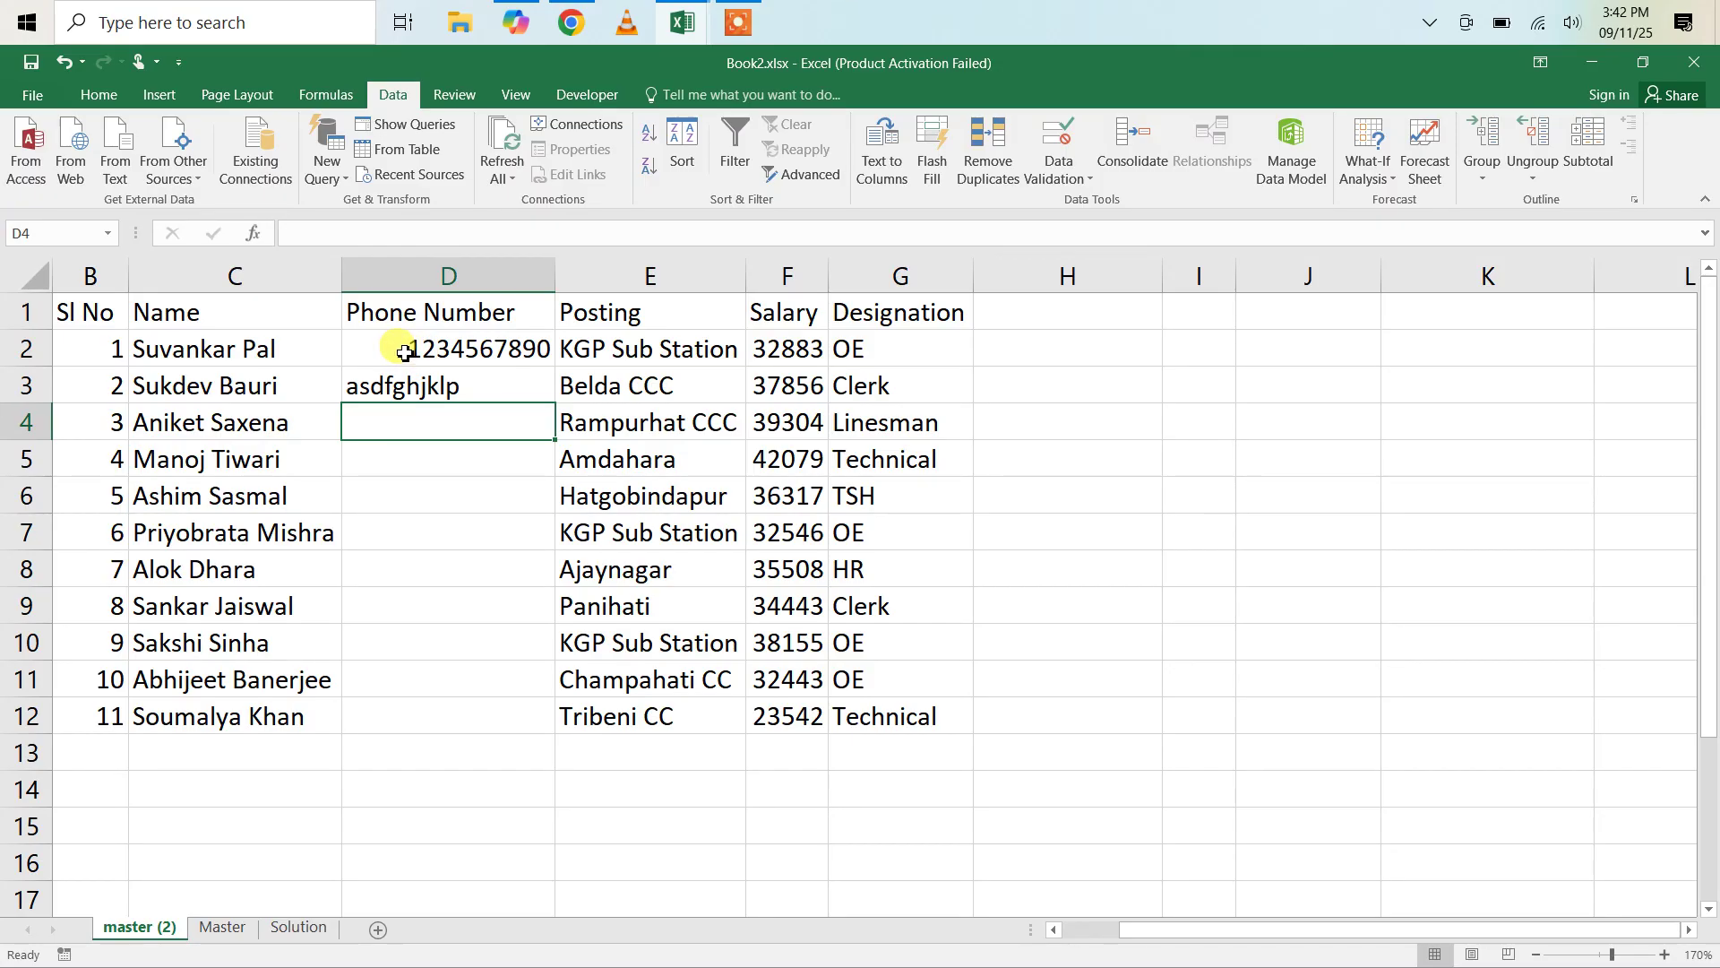
Step: Clear the test entries from D2 and D3 in the Phone Number column
{"action": "left_click", "coordinate": [405, 352]}
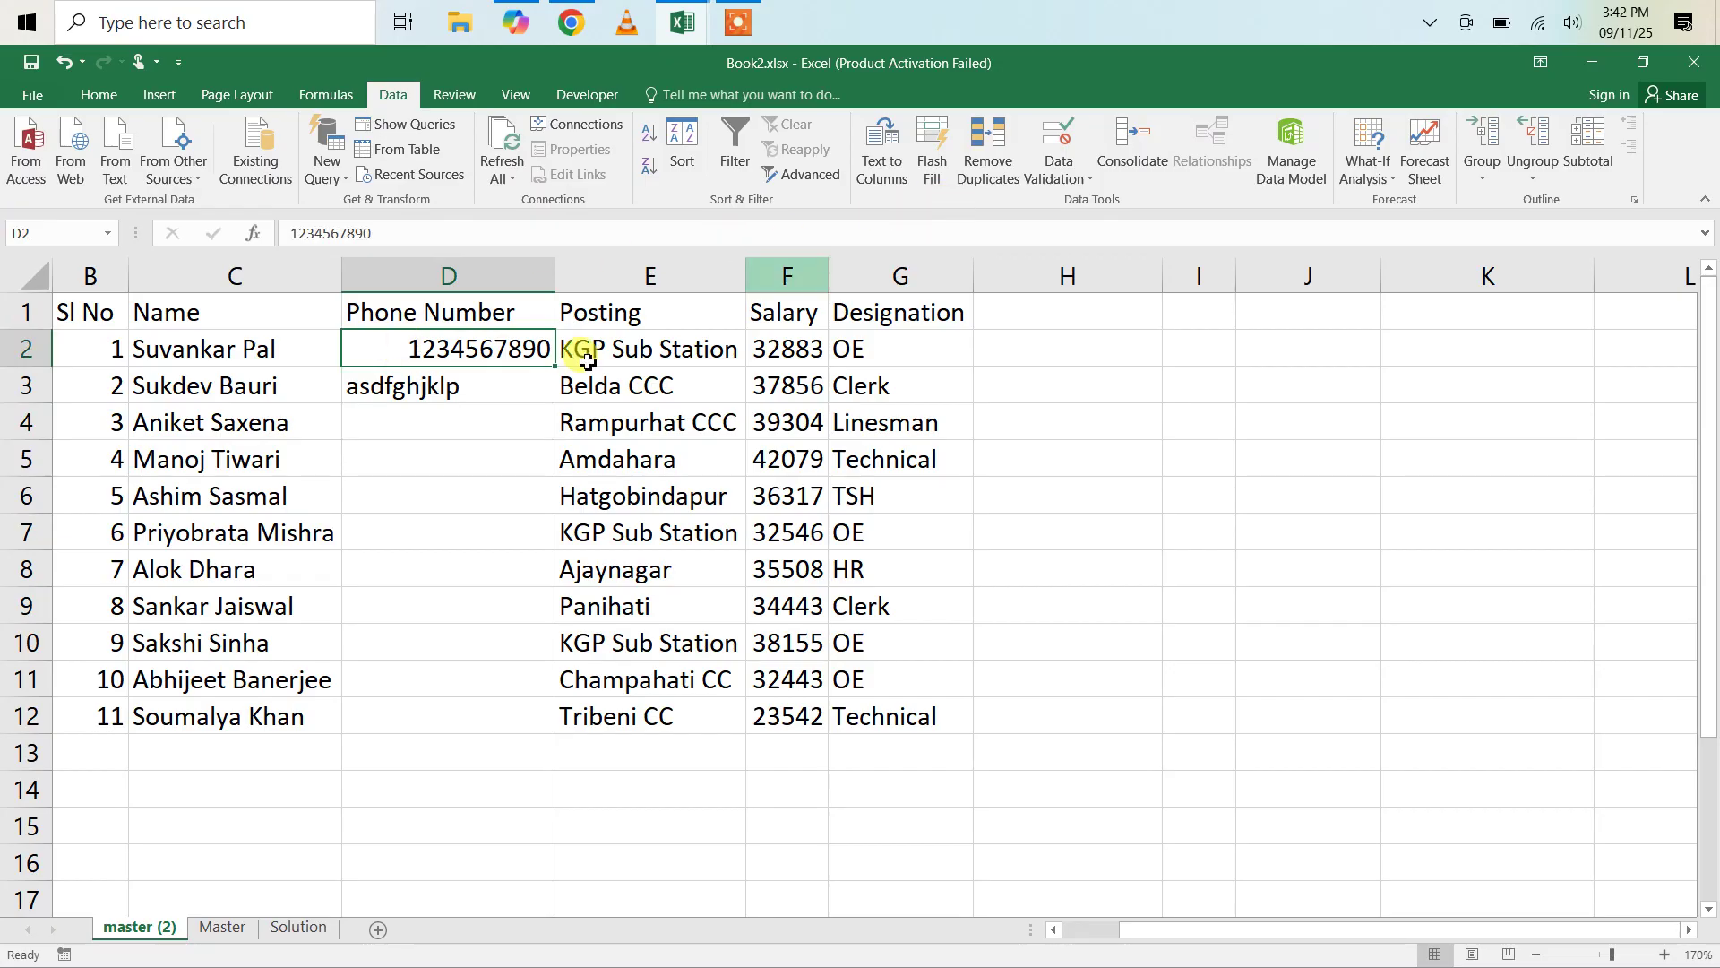
{"action": "left_click_drag", "start_coordinate": [442, 354], "coordinate": [432, 384]}
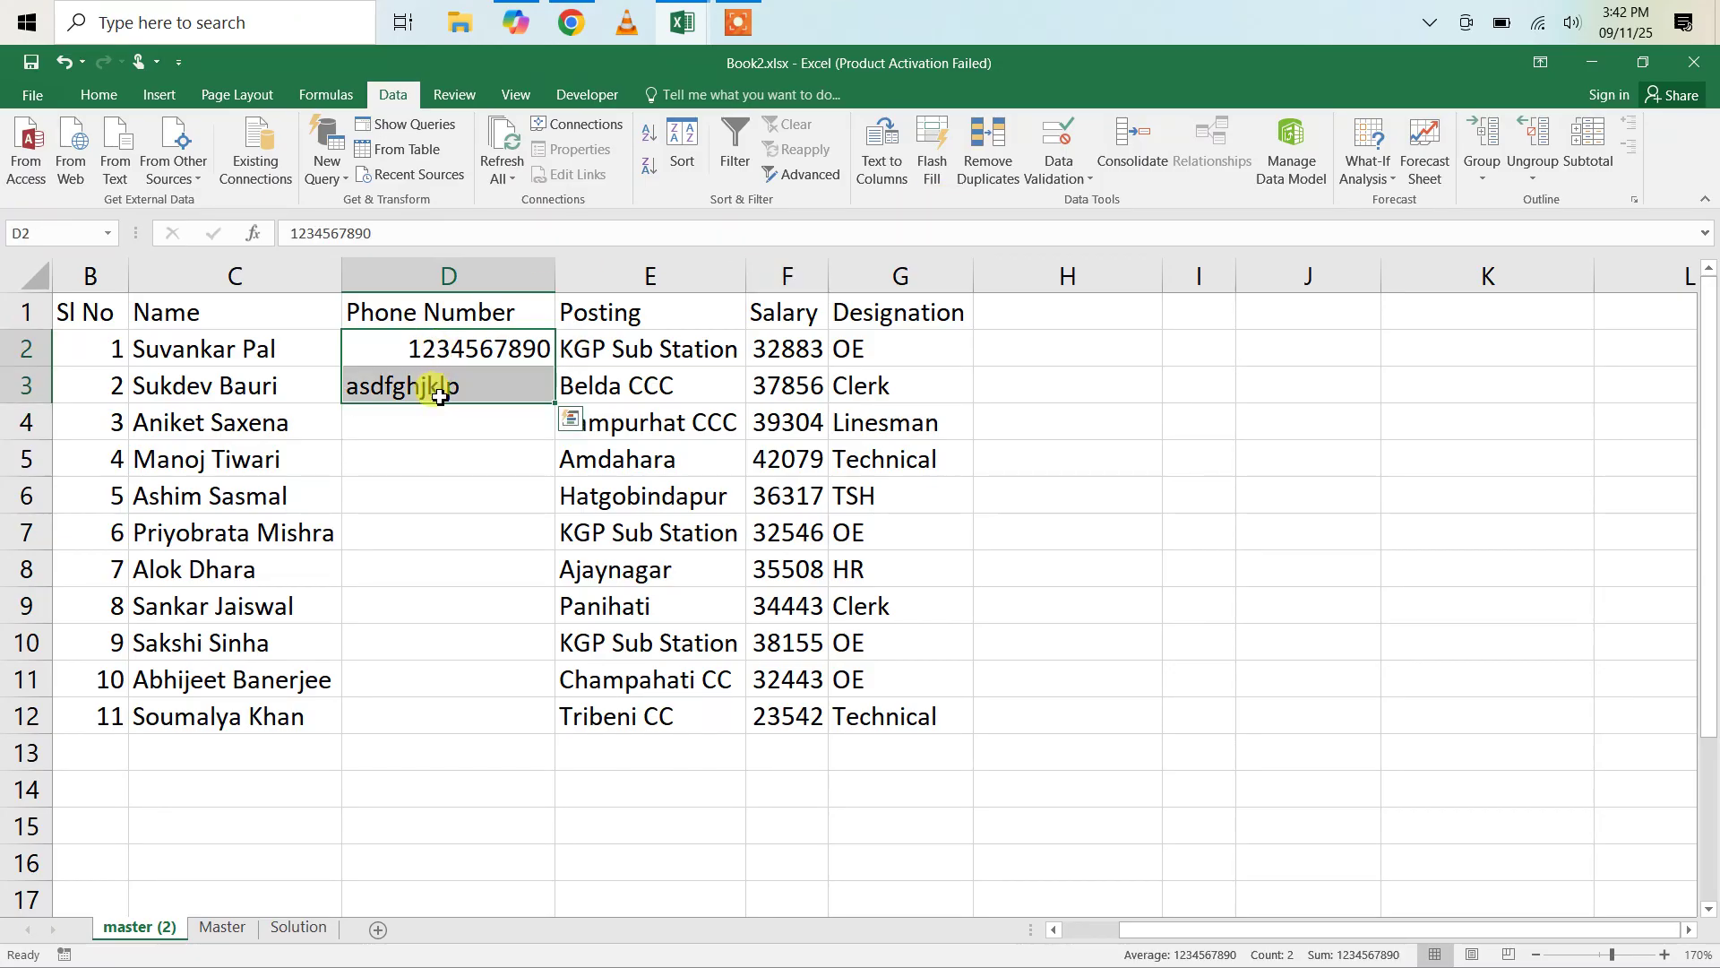
{"action": "key", "text": "Delete"}
Step: Change the custom validation formula of D2 to =AND(LEN(D2)=10,ISNUMBER(D2))
{"action": "left_click", "coordinate": [416, 341]}
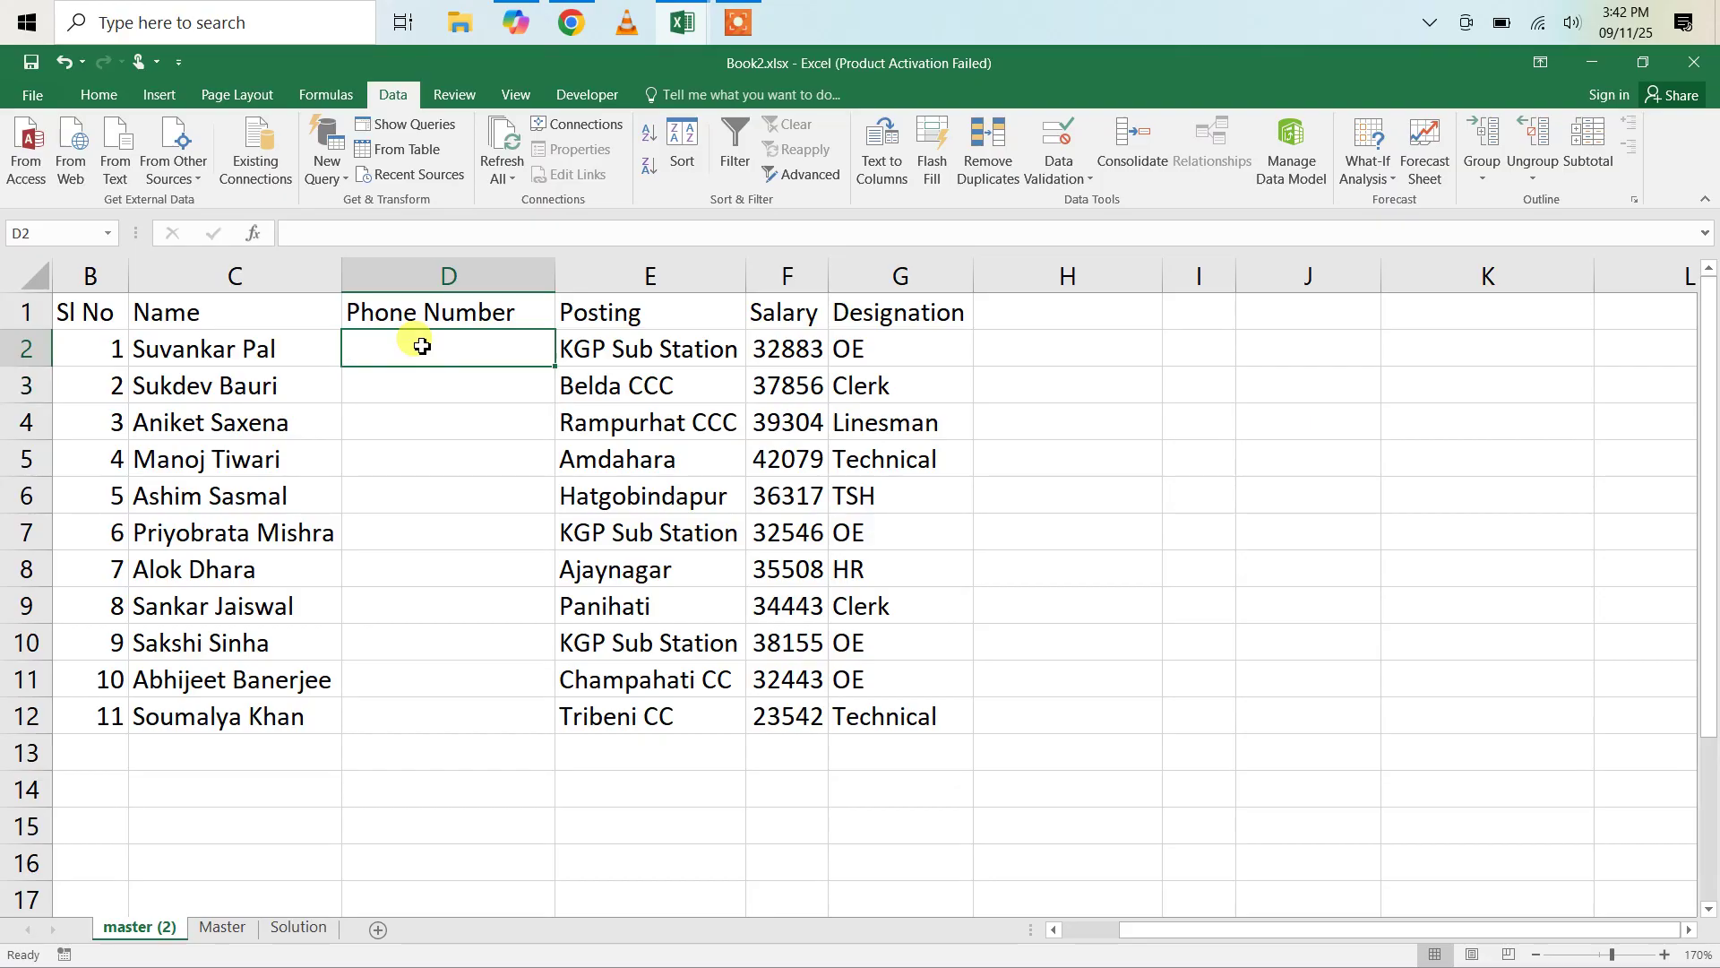
{"action": "left_click", "coordinate": [1064, 177]}
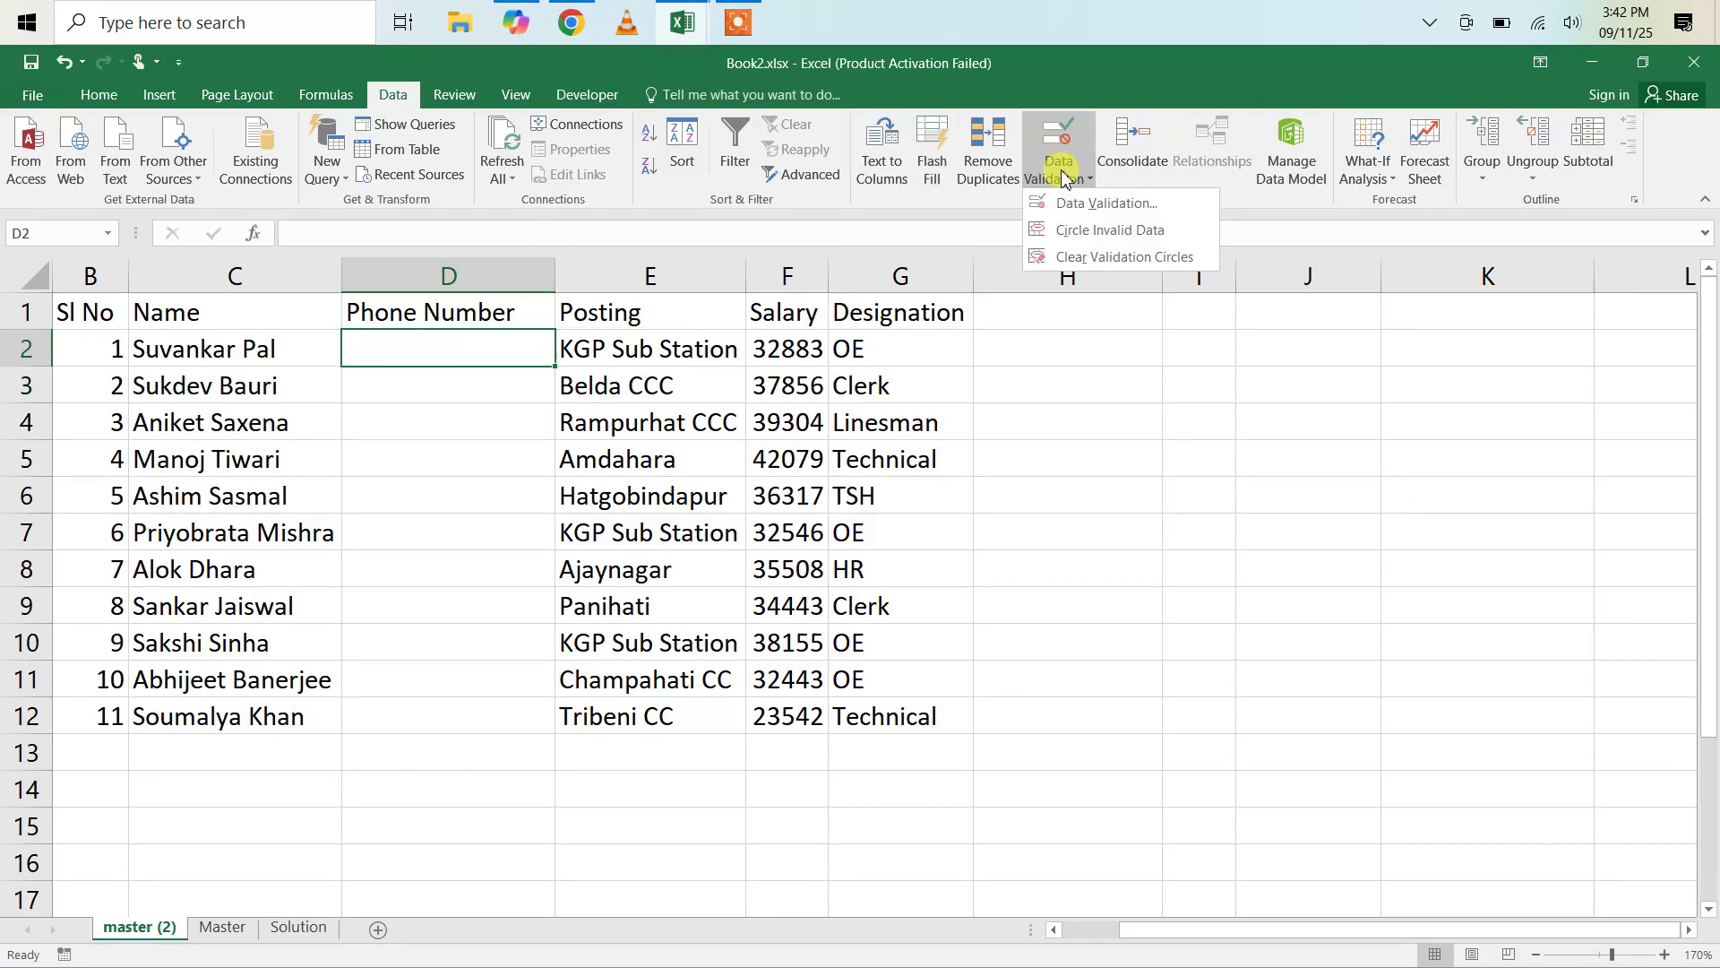
{"action": "left_click", "coordinate": [1088, 209]}
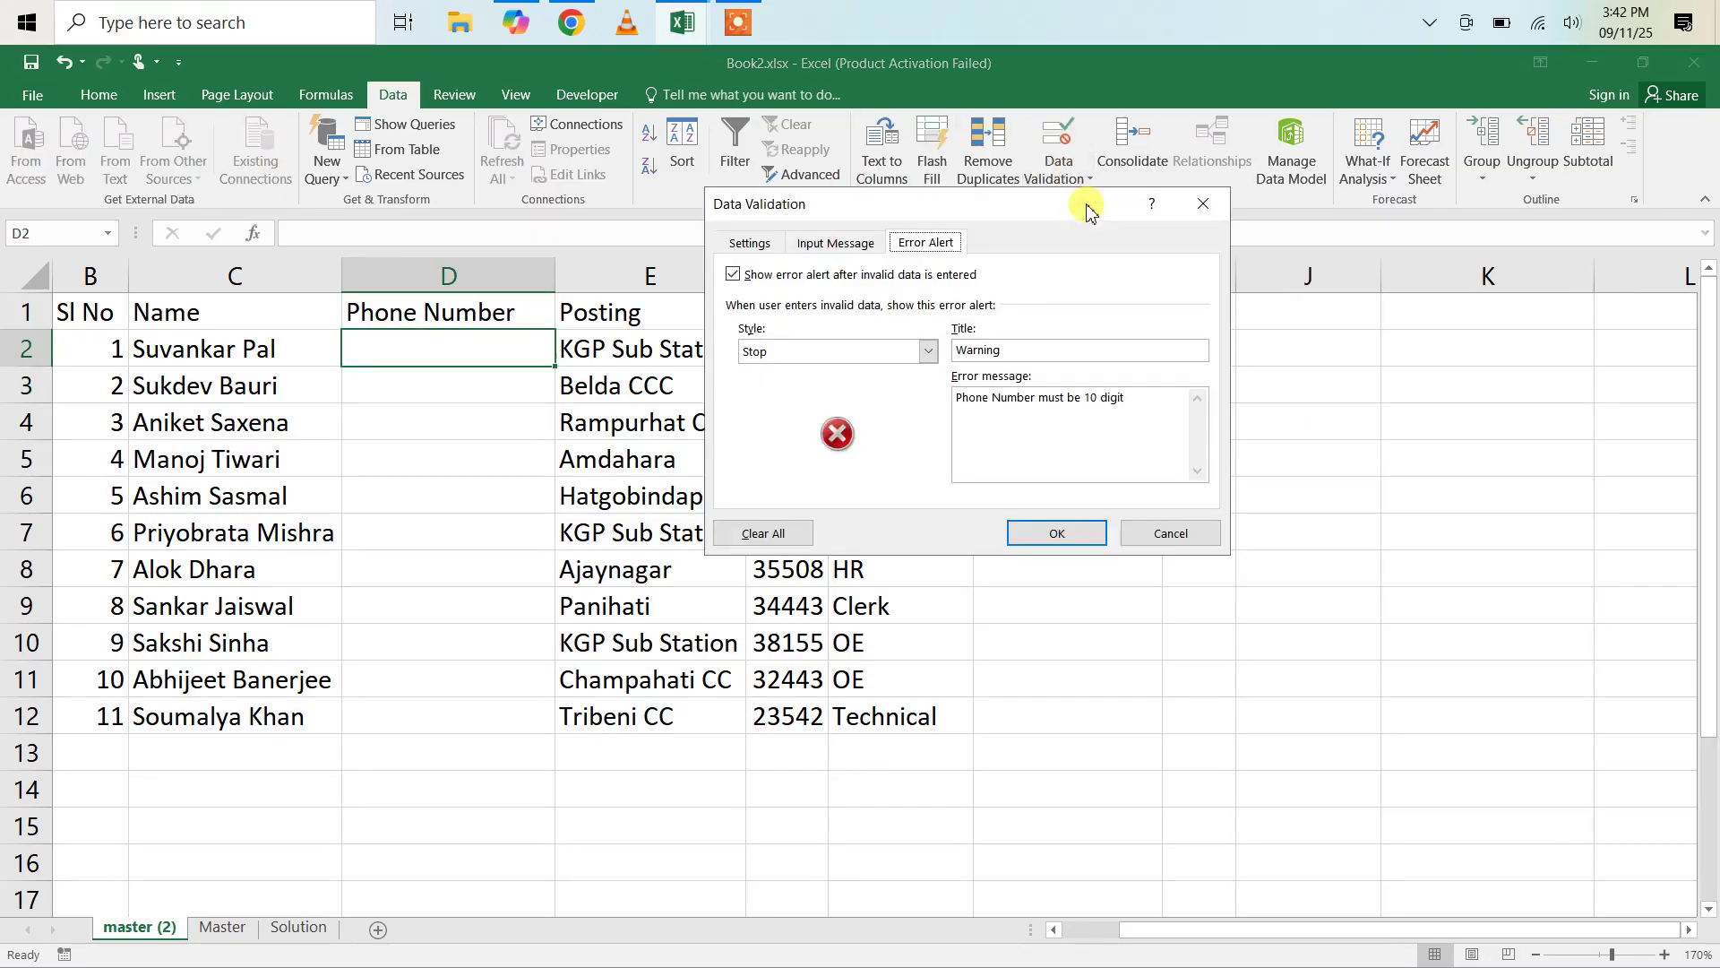
{"action": "left_click", "coordinate": [749, 242]}
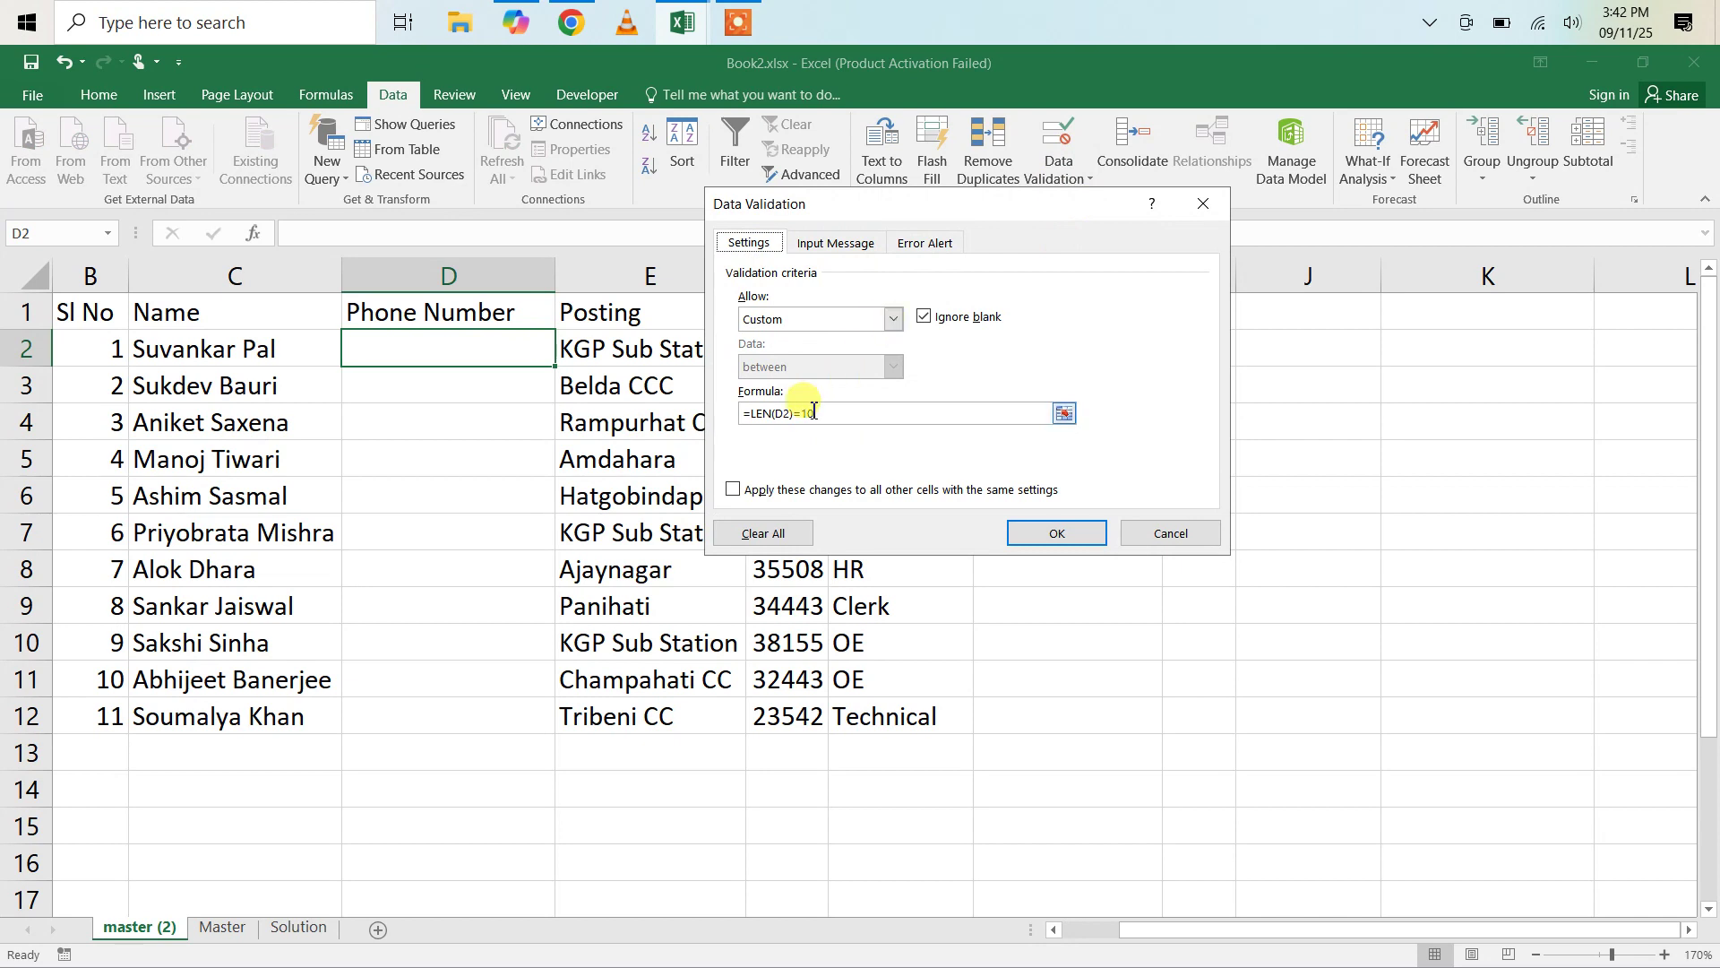
{"action": "left_click", "coordinate": [756, 415]}
{"action": "type", "text": "and"}
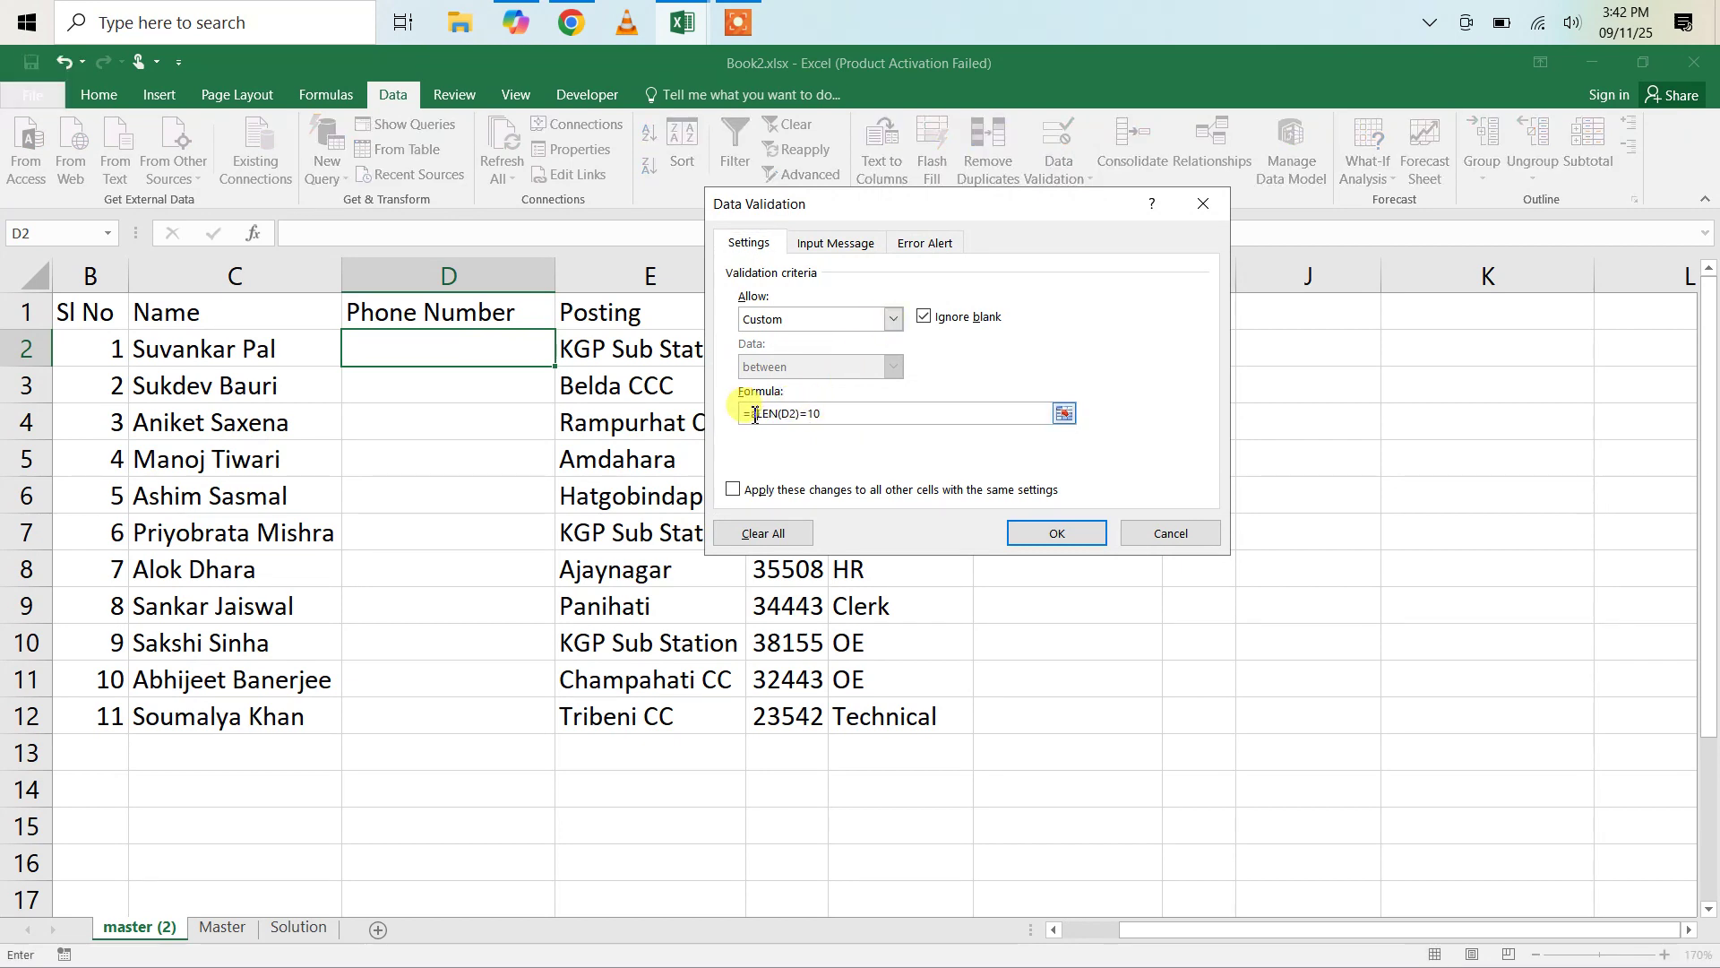
{"action": "type", "text": "(LEN(D2)=10"}
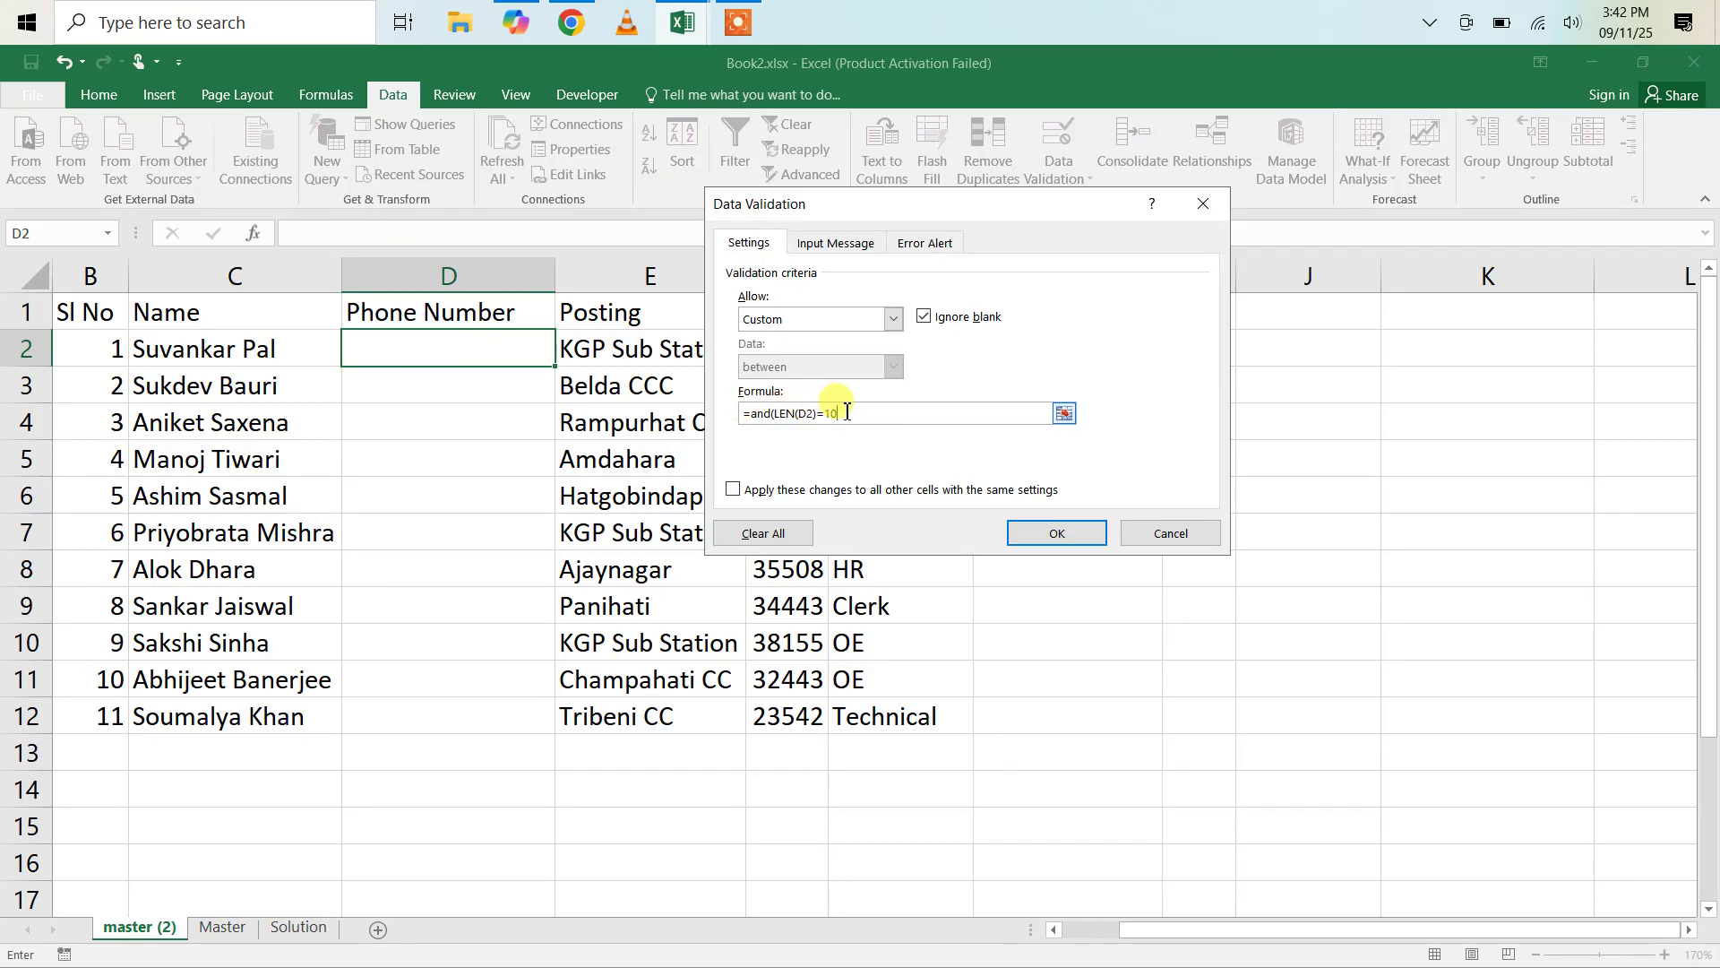
{"action": "type", "text": ",isnumber("}
{"action": "left_click", "coordinate": [470, 351]}
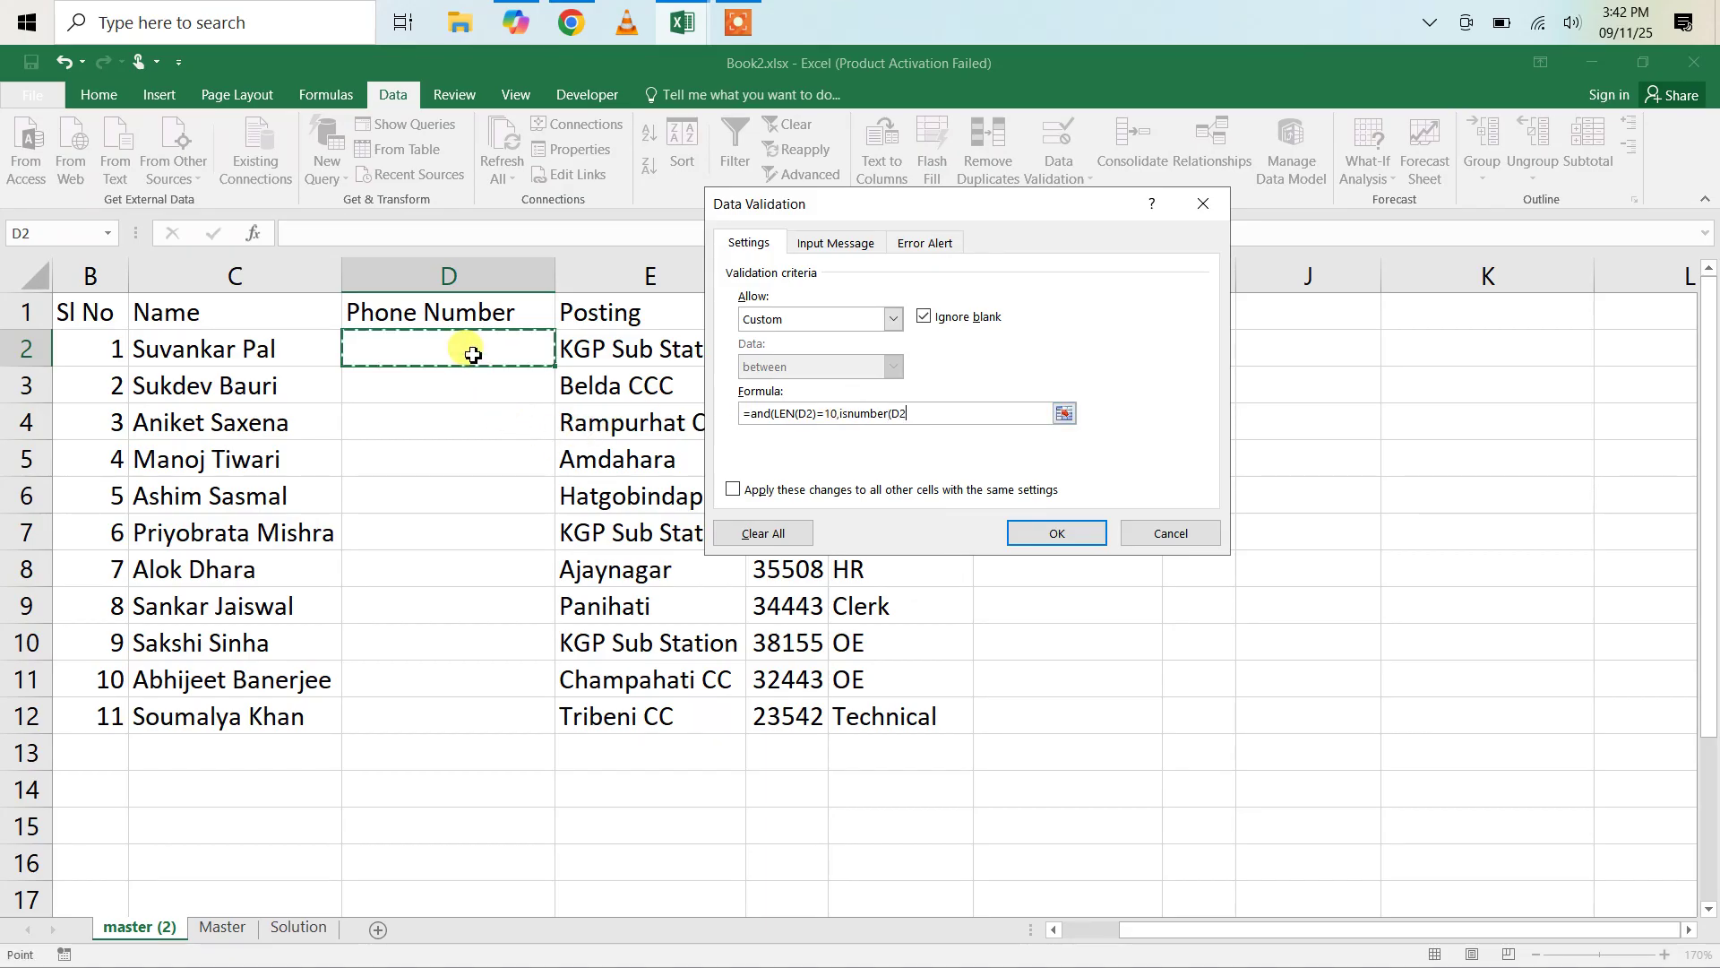
{"action": "type", "text": "))"}
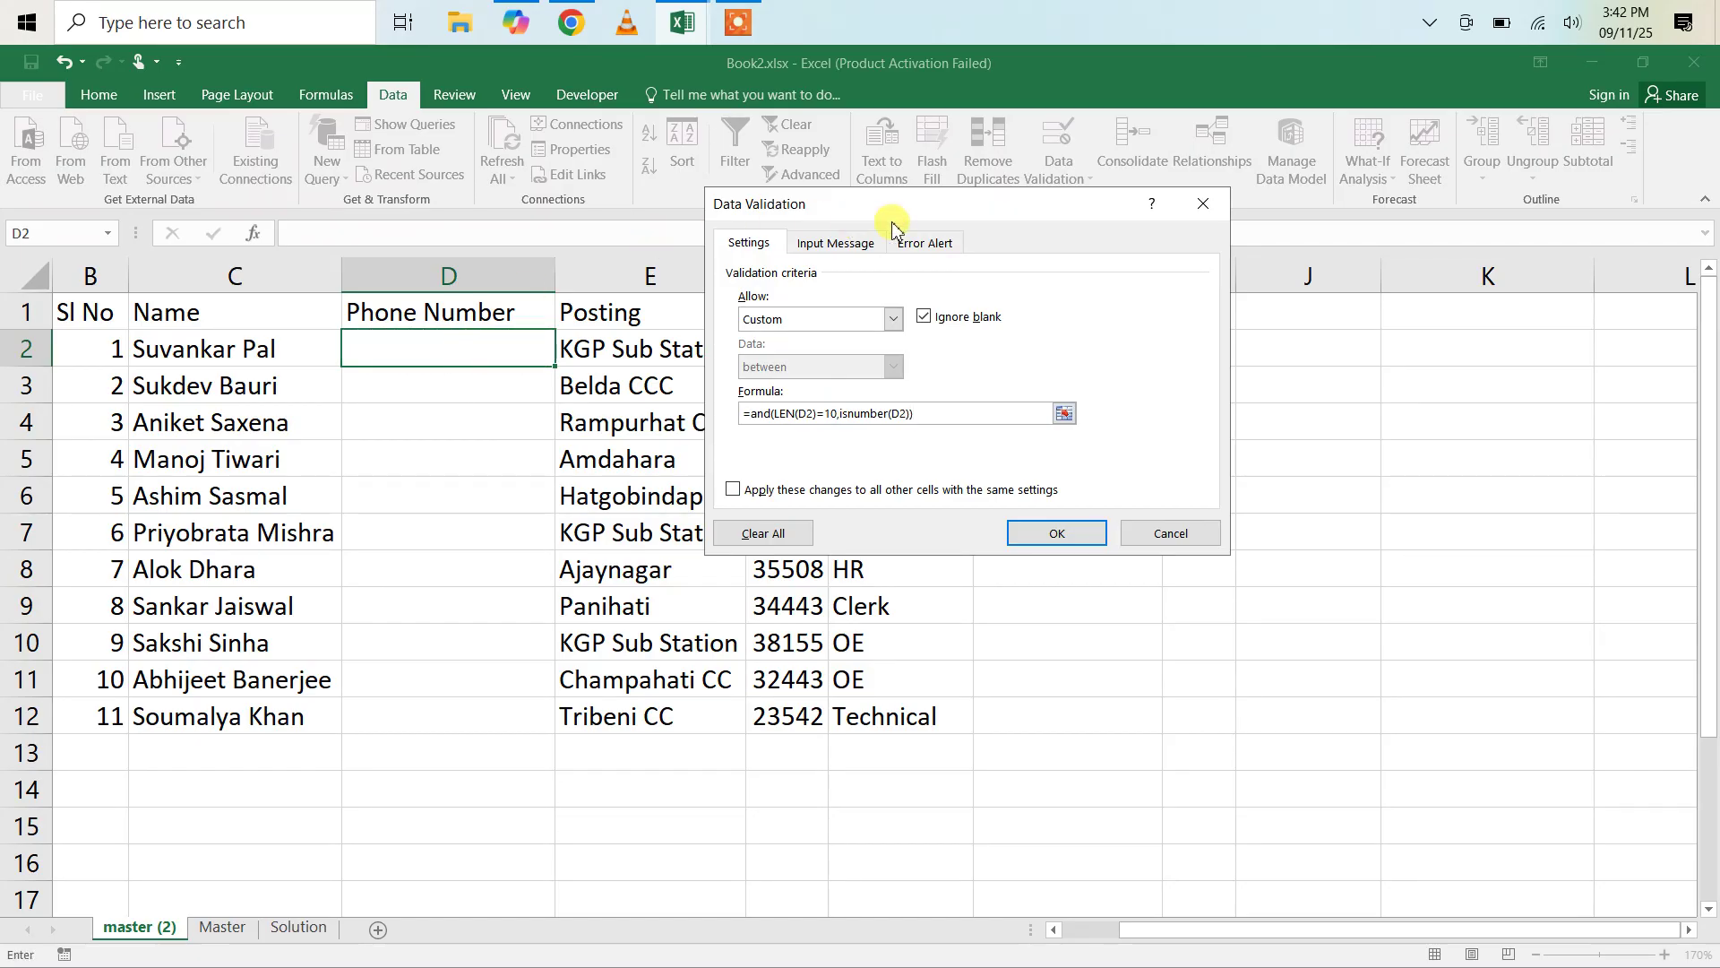
Step: Extend the error message to "Phone Number must be 10 digit and have to be numeric" and copy the updated validation down to D12
{"action": "left_click", "coordinate": [924, 241]}
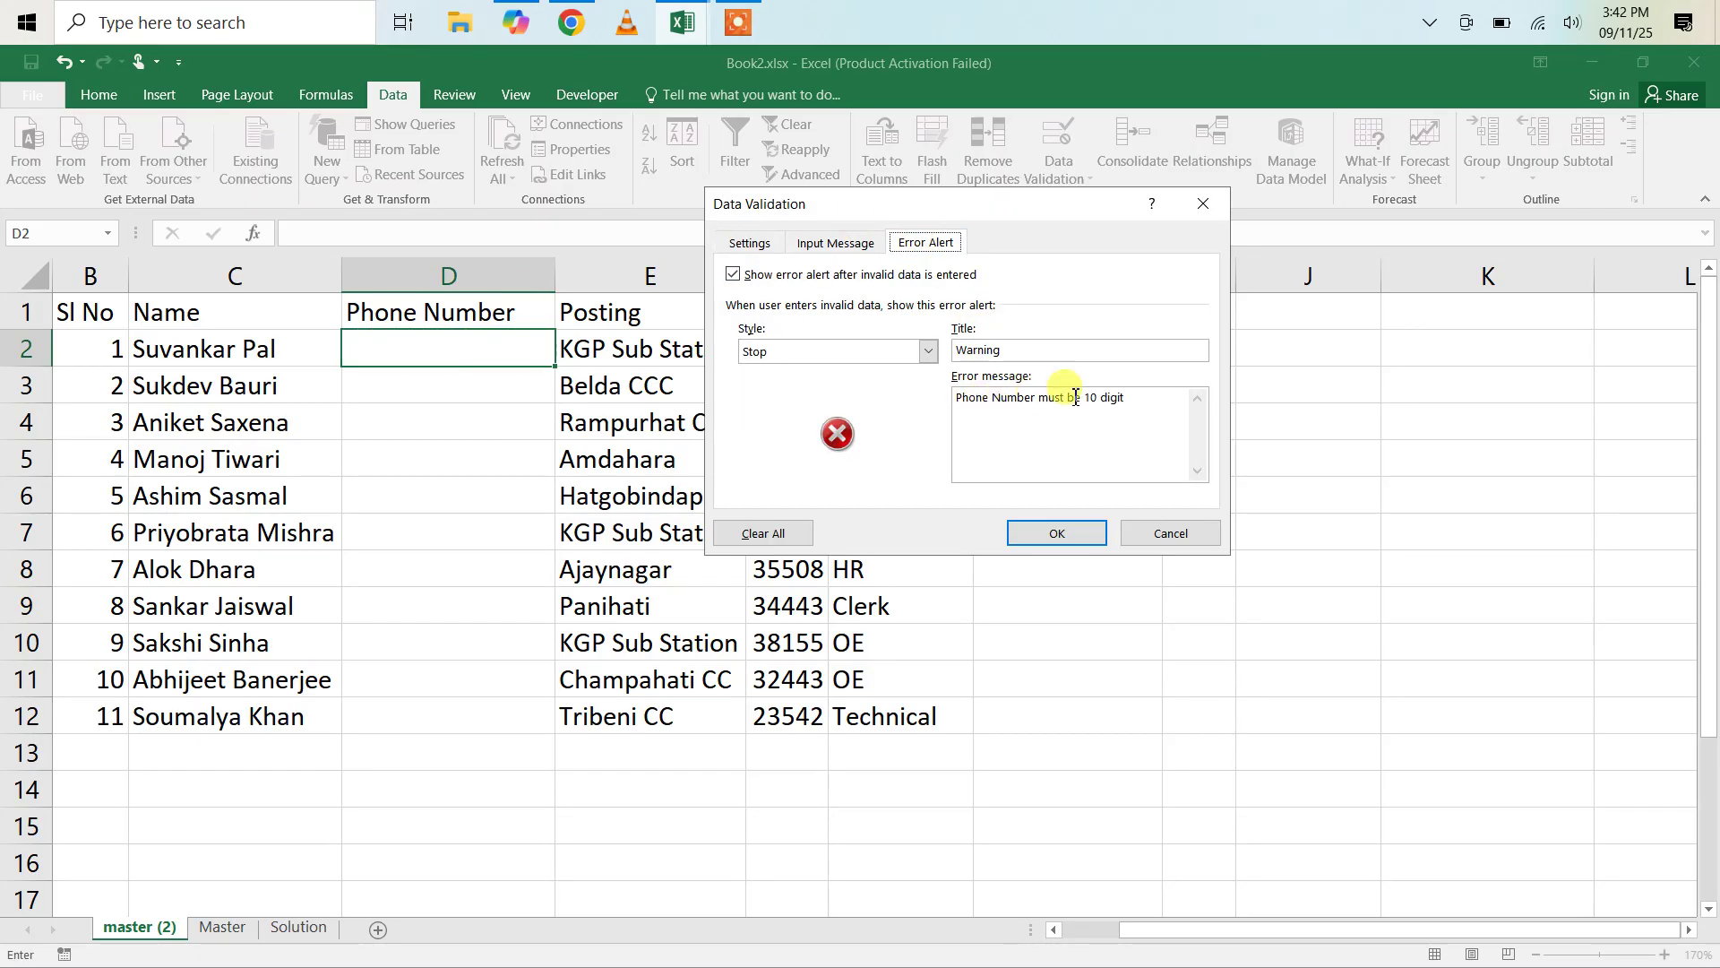
{"action": "left_click", "coordinate": [749, 244]}
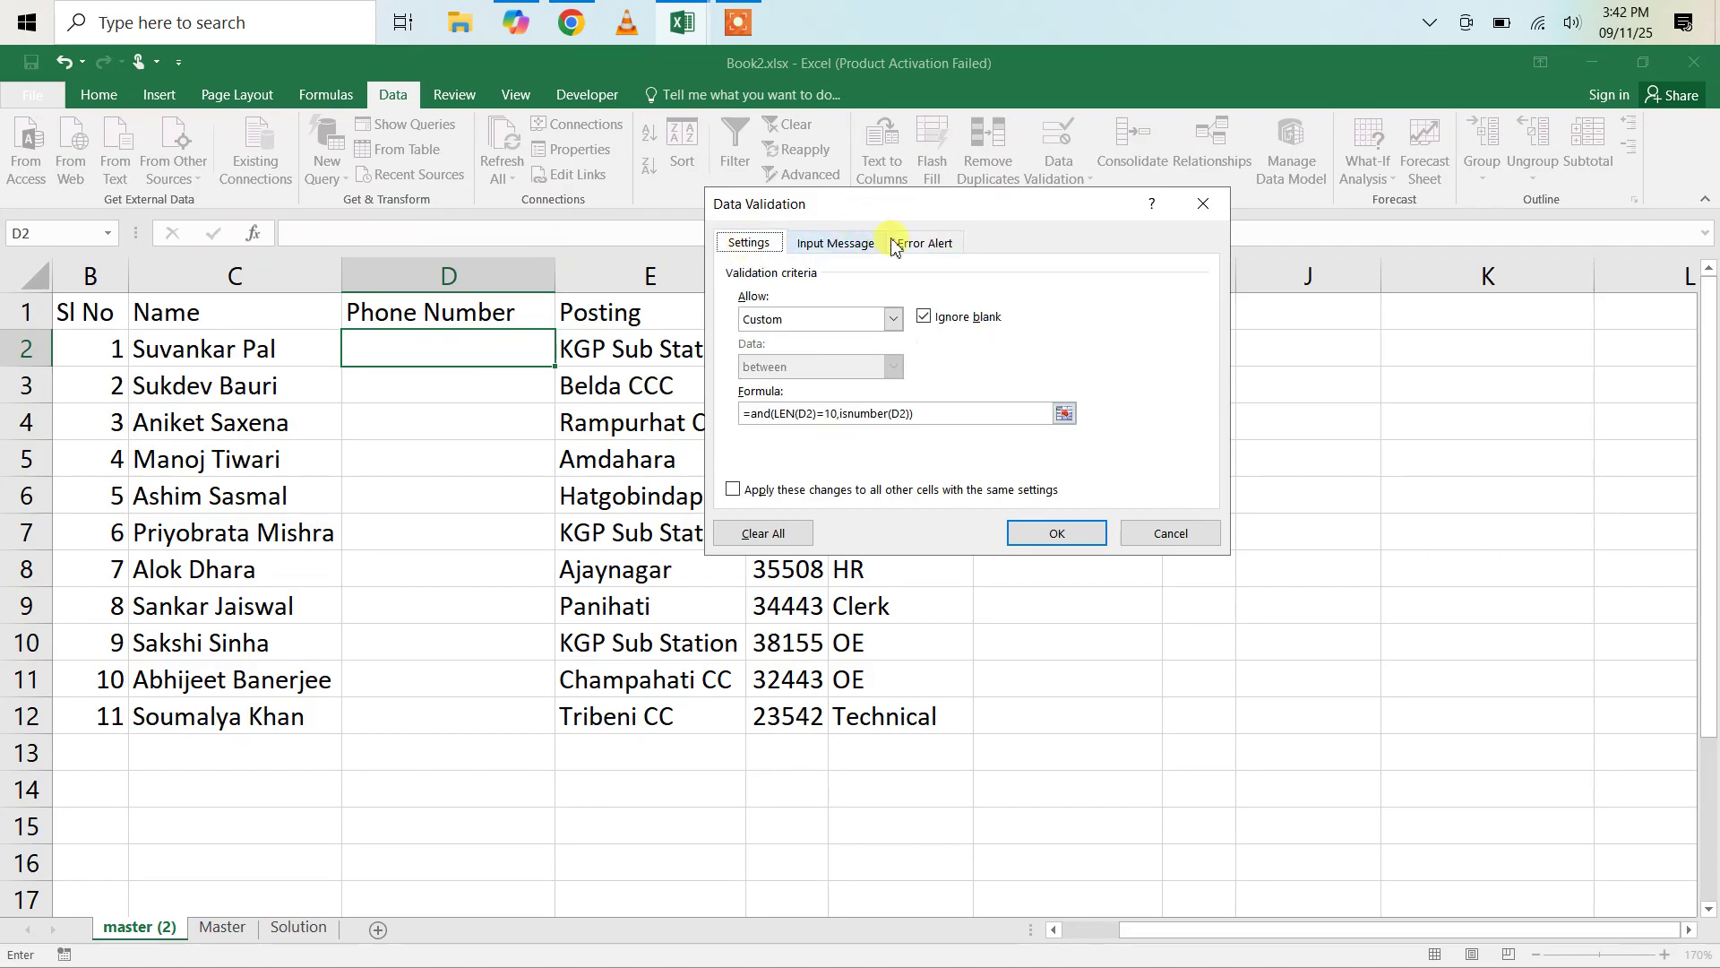
{"action": "left_click", "coordinate": [923, 242]}
{"action": "left_click", "coordinate": [1134, 398]}
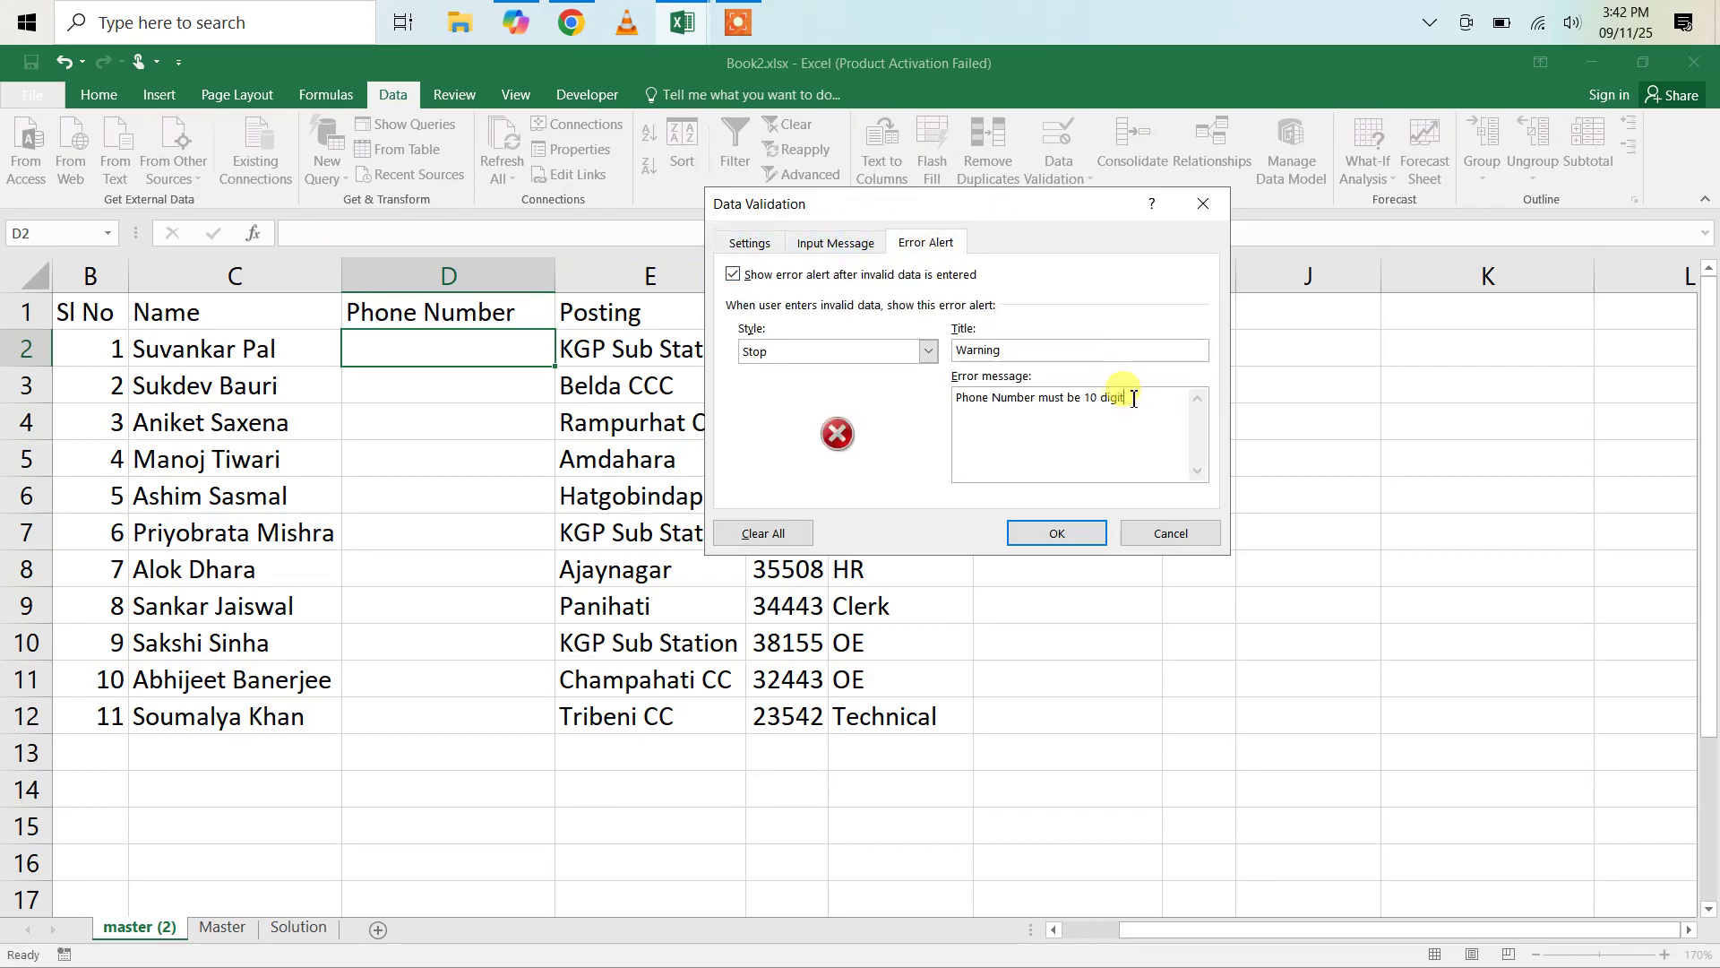
{"action": "type", "text": "and have to be numeric"}
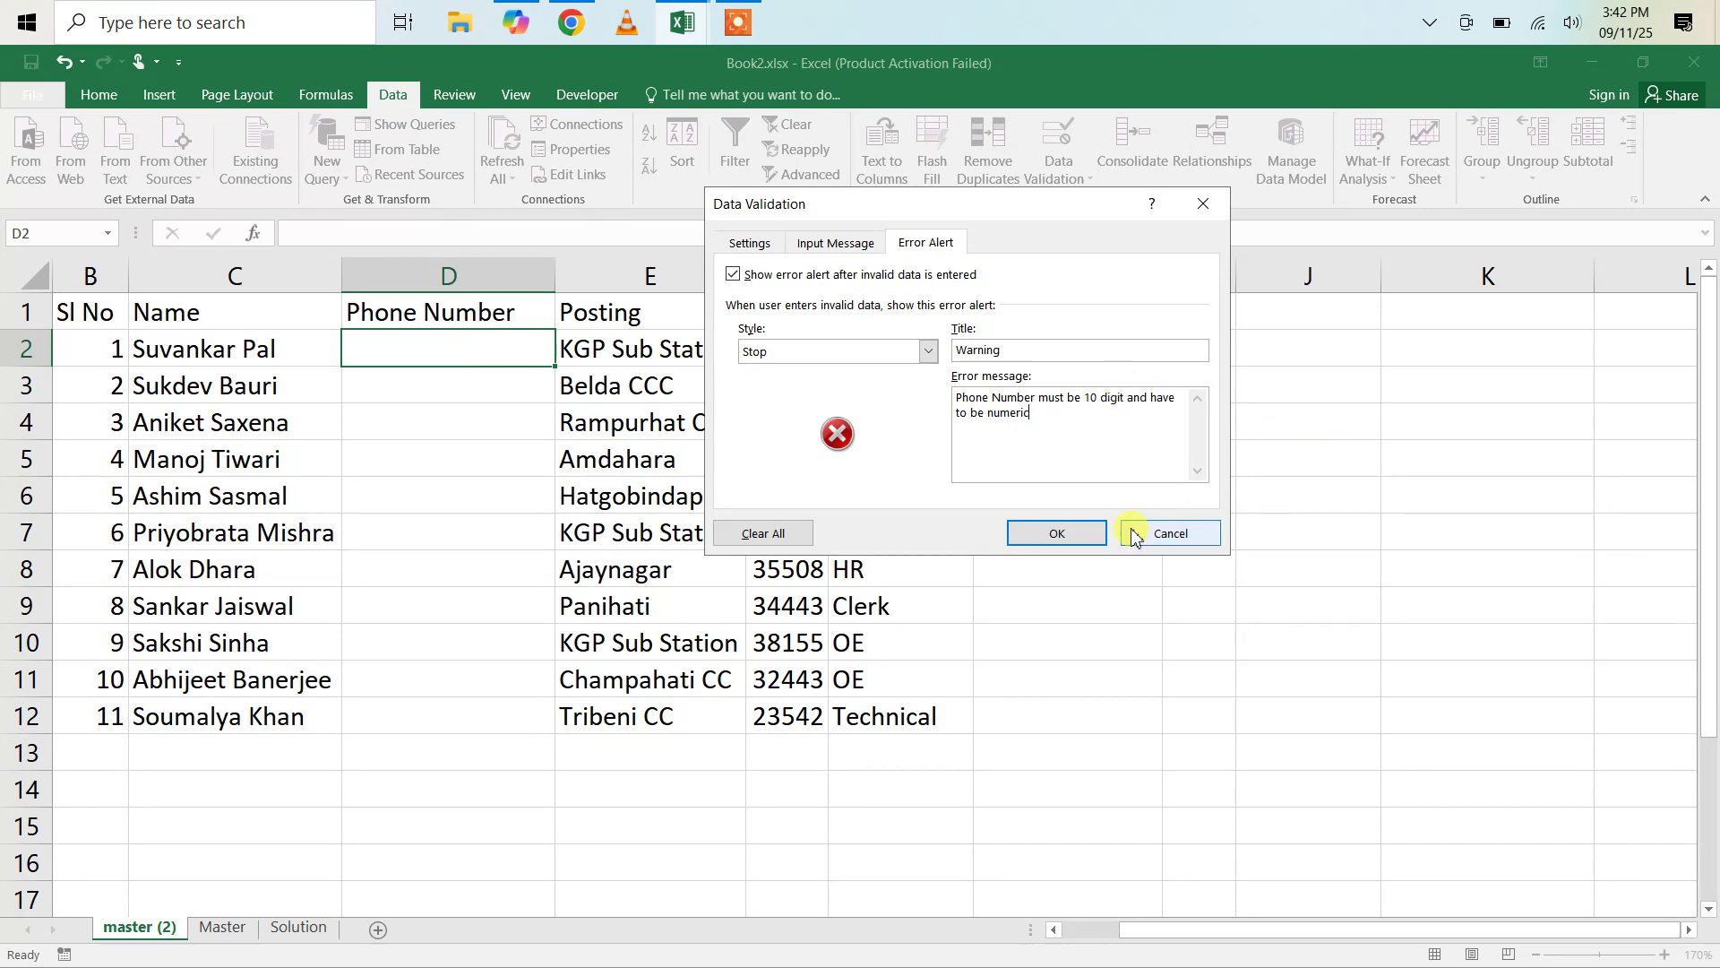
{"action": "left_click", "coordinate": [1101, 536]}
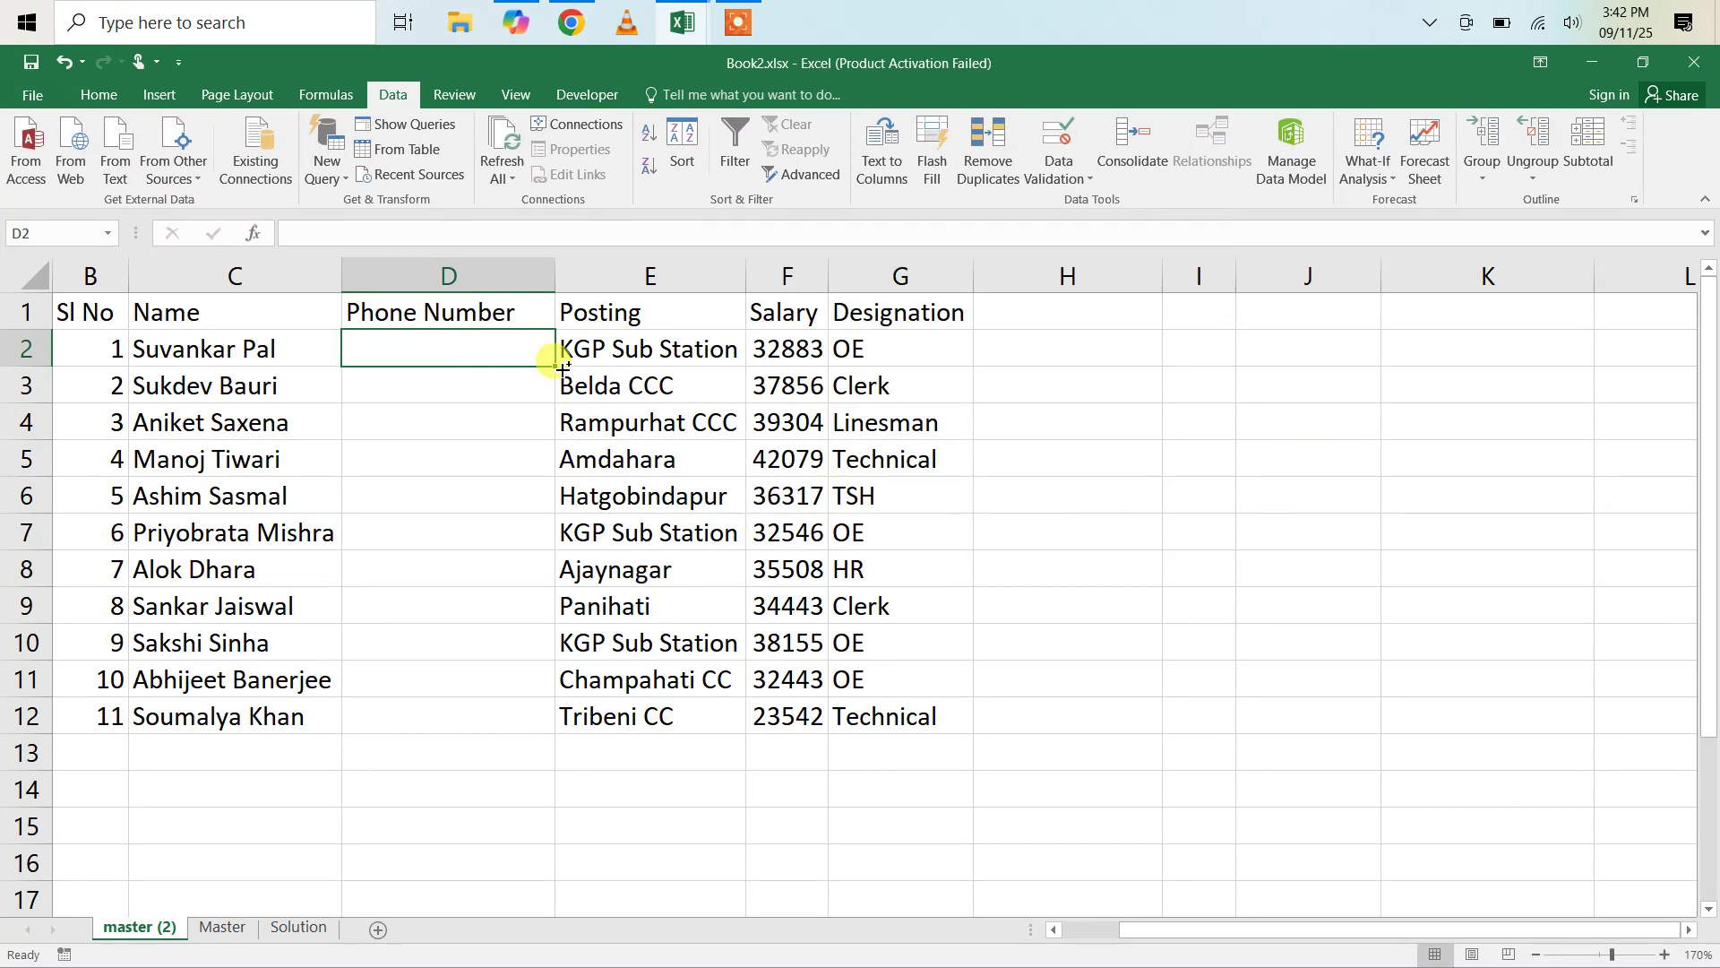
{"action": "left_click_drag", "start_coordinate": [562, 364], "coordinate": [534, 730]}
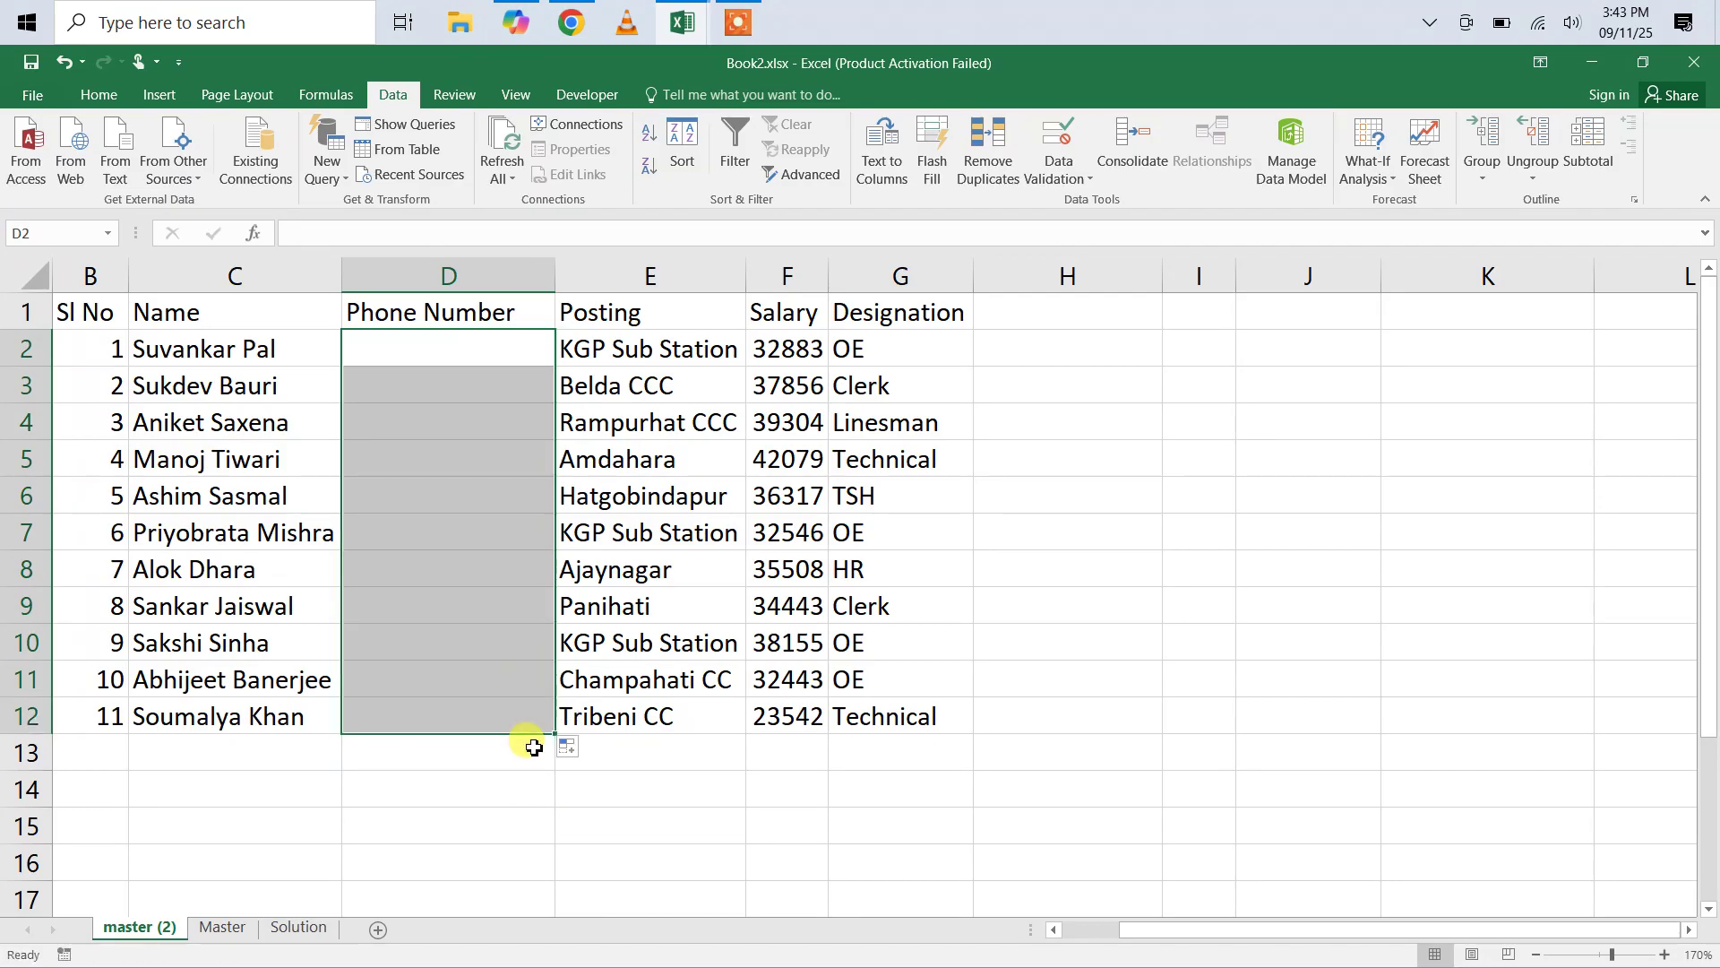
Step: Test the combined validation rule with text by entering the ten letters "asdfghjklp" in D2 and choosing to retry the entry
{"action": "left_click", "coordinate": [421, 345]}
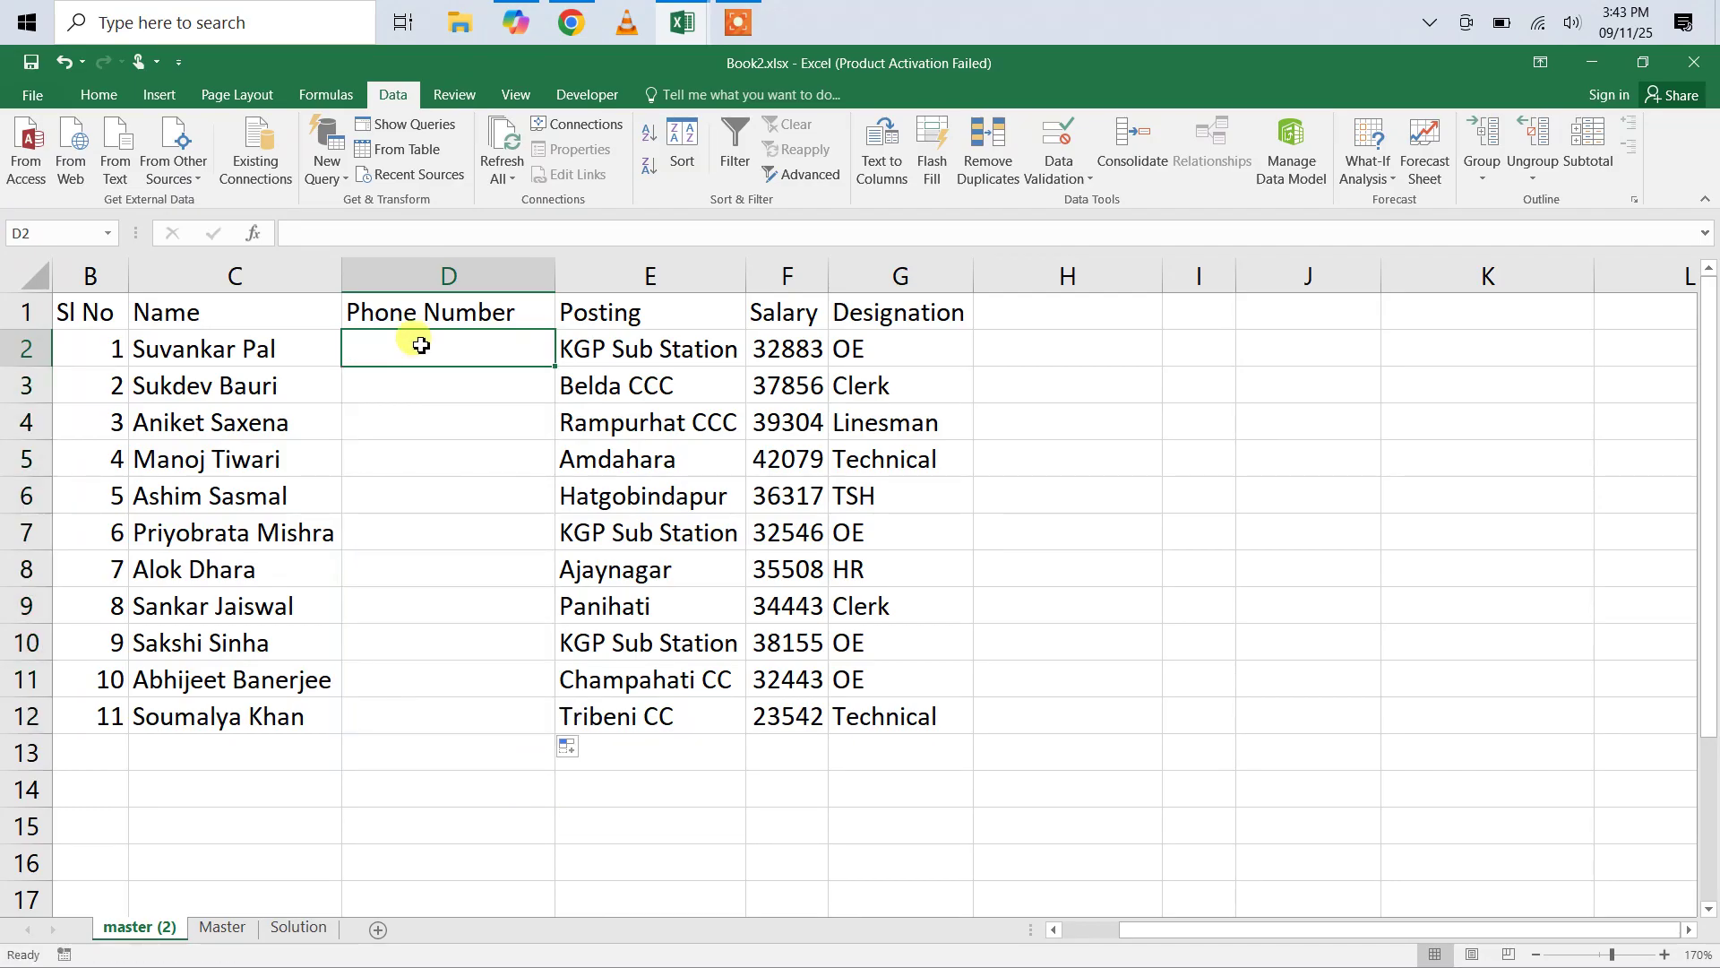
{"action": "type", "text": "asdfg"}
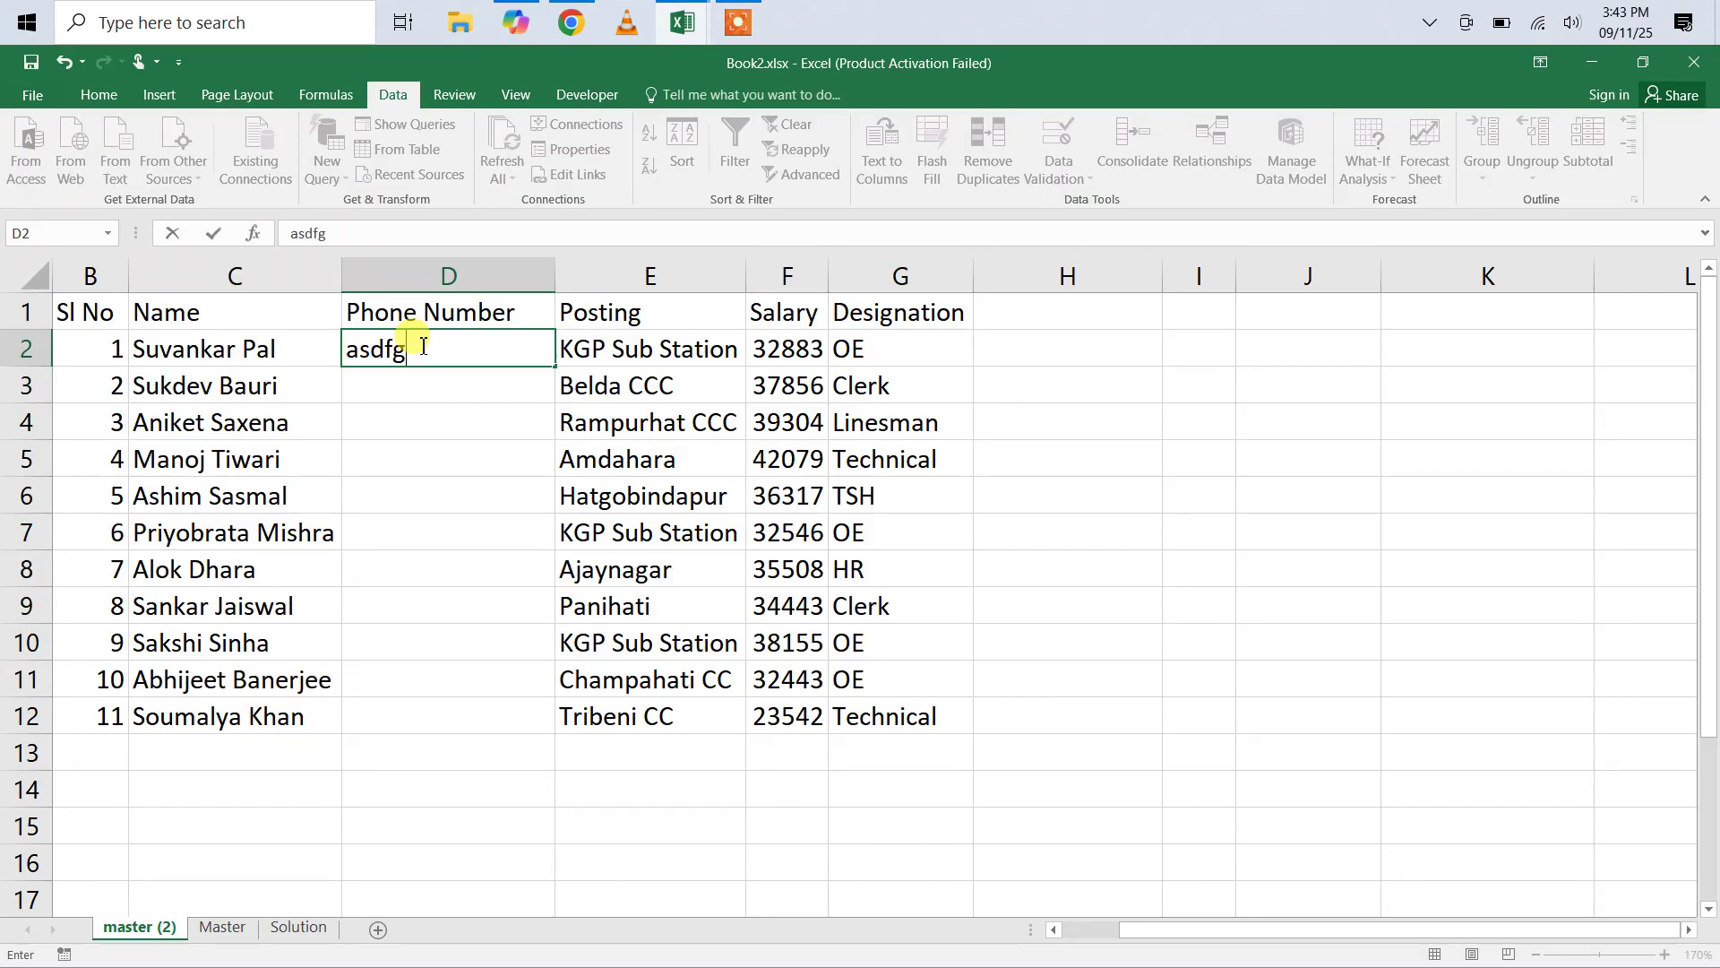
{"action": "type", "text": "hjklp"}
{"action": "key", "text": "Return"}
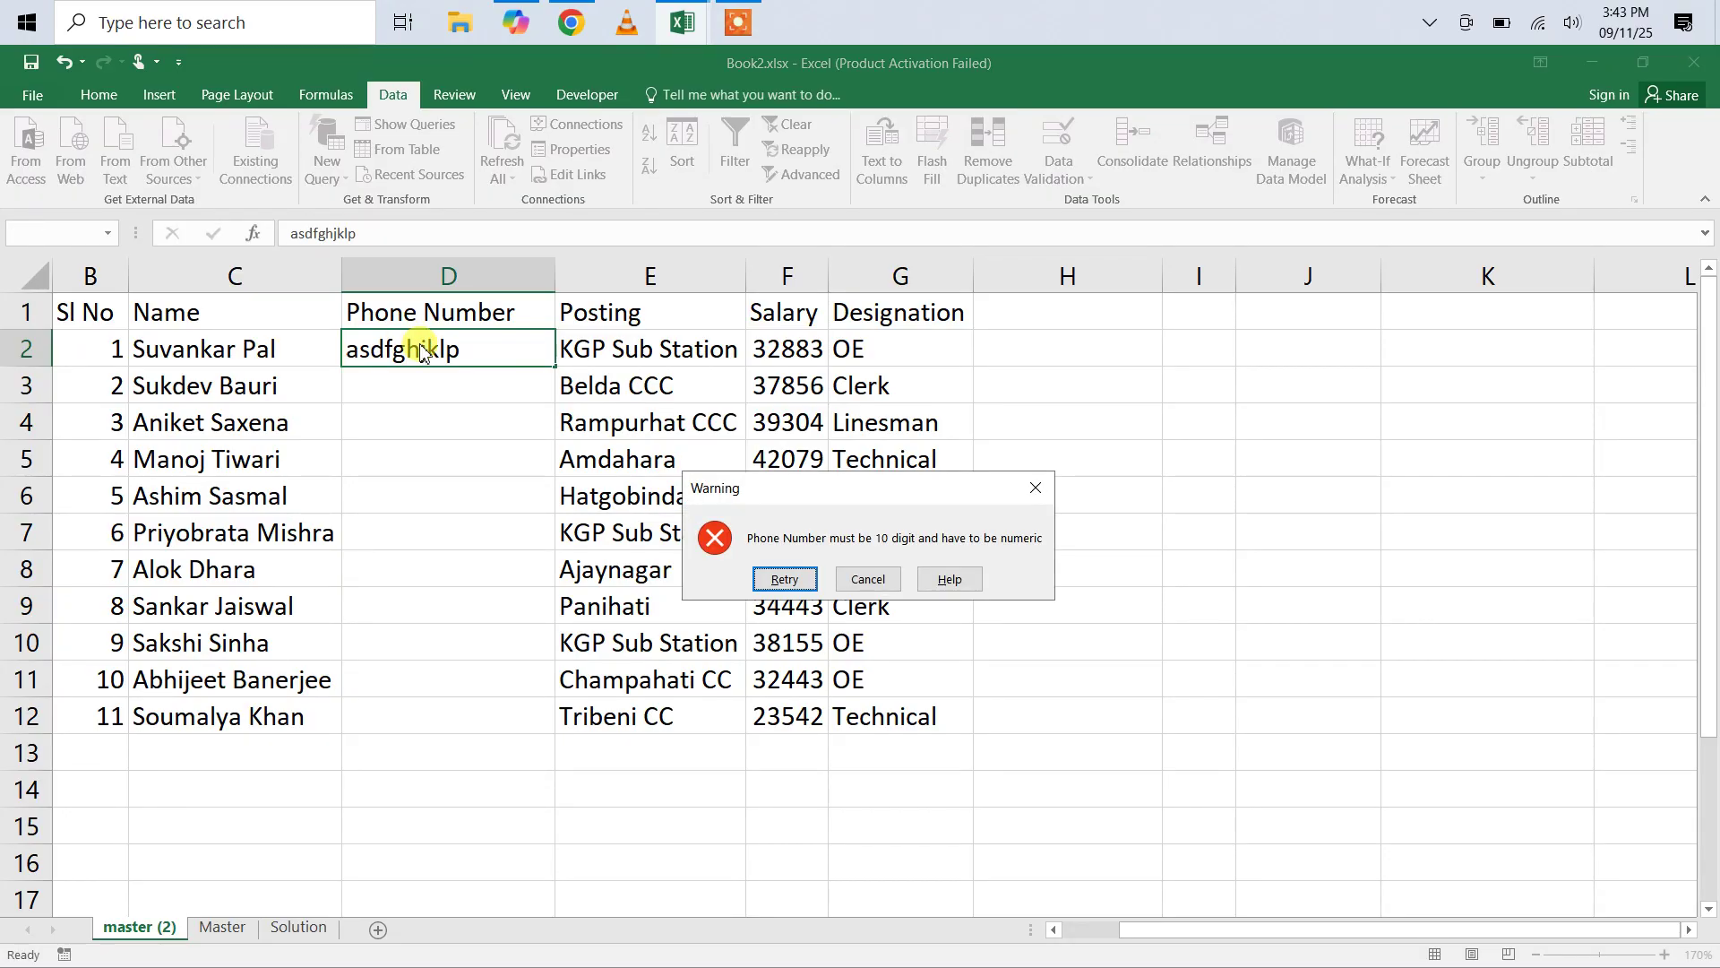
{"action": "key", "text": "Return"}
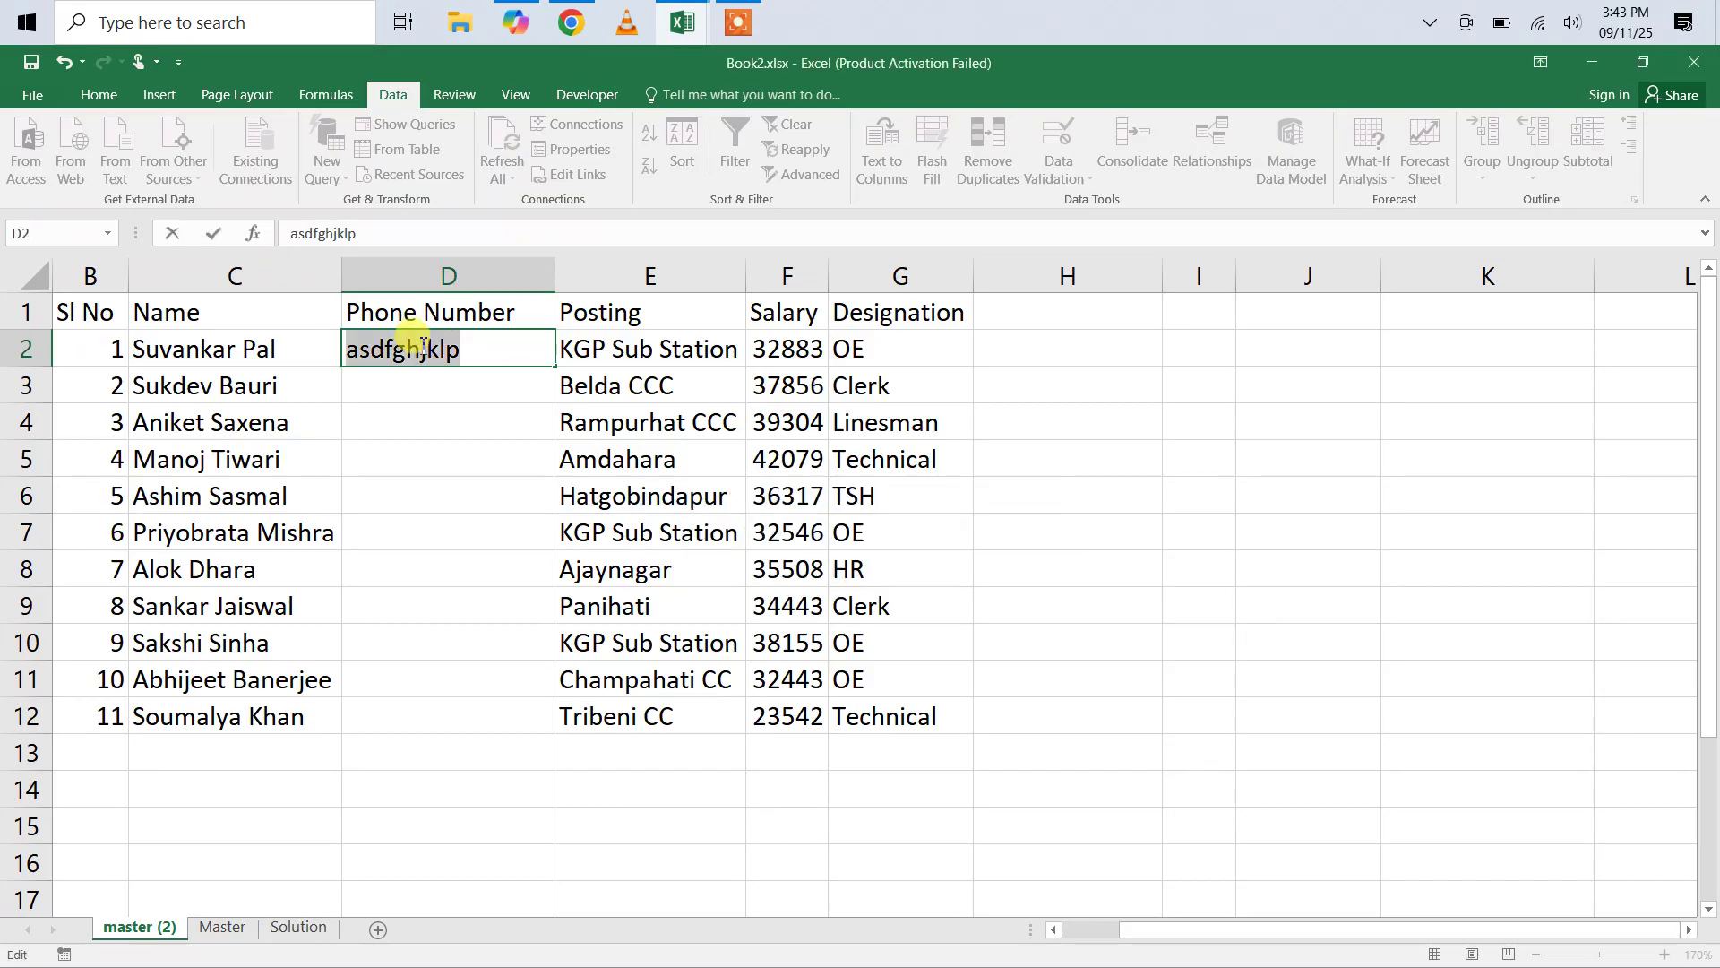
Step: Replace the rejected text in D2 with a ten-digit numeric phone number
{"action": "type", "text": "123"}
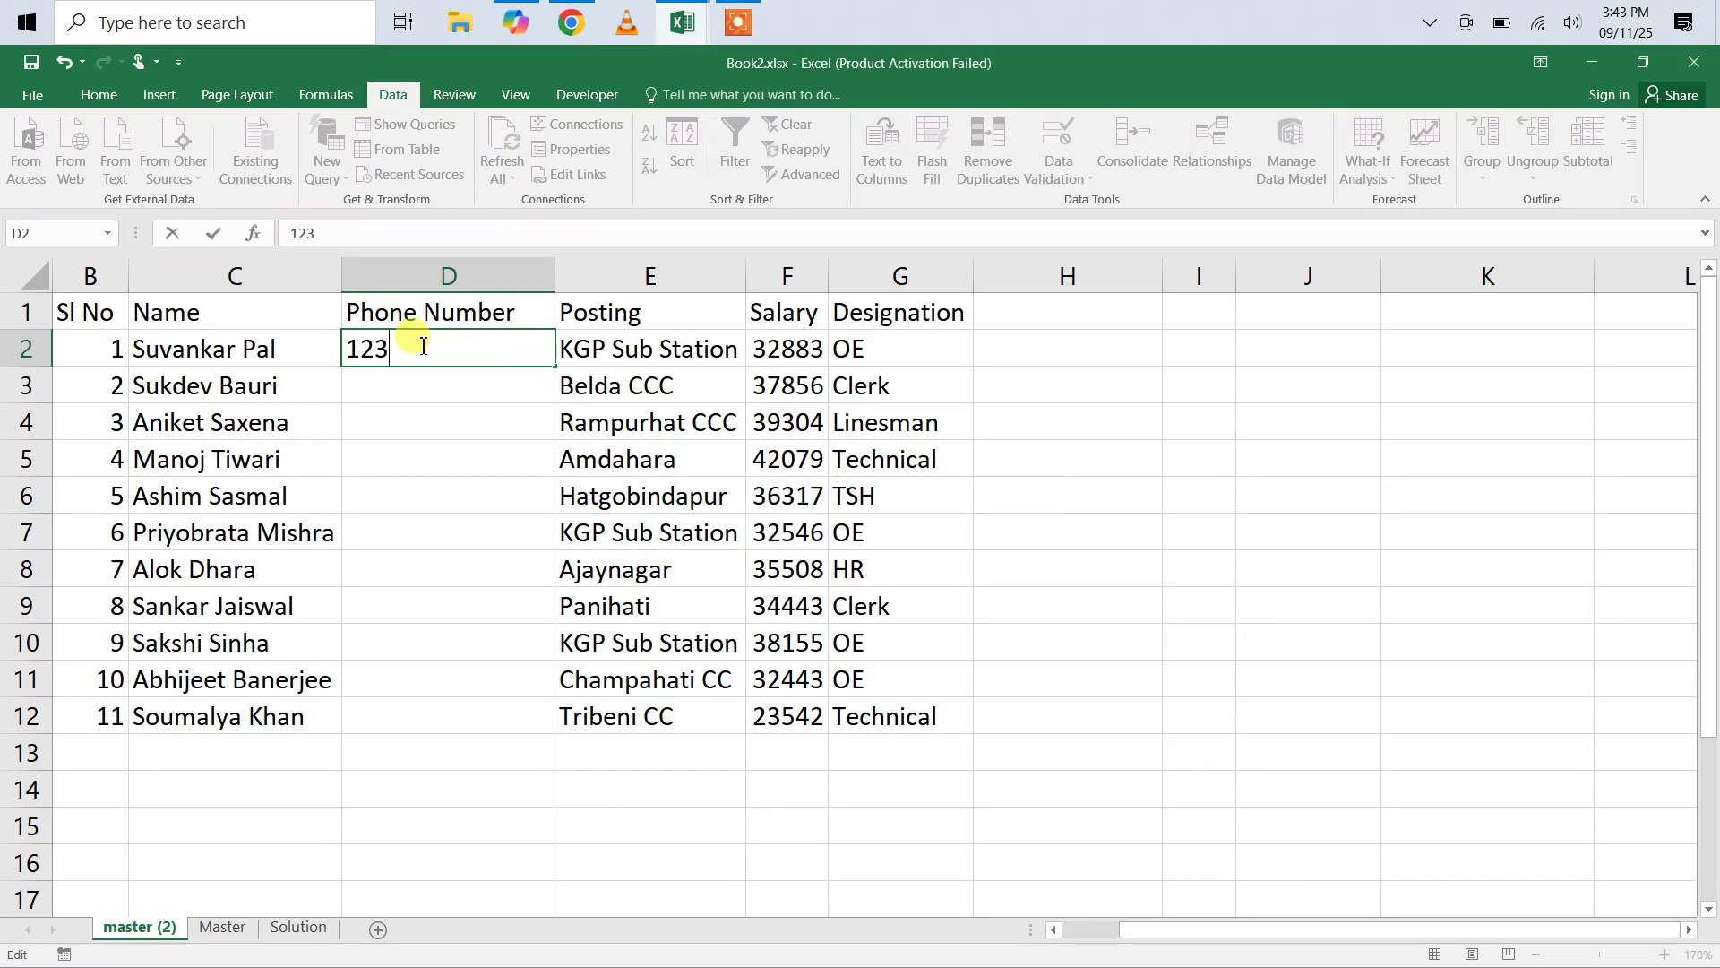
{"action": "type", "text": "4567890"}
{"action": "key", "text": "Return"}
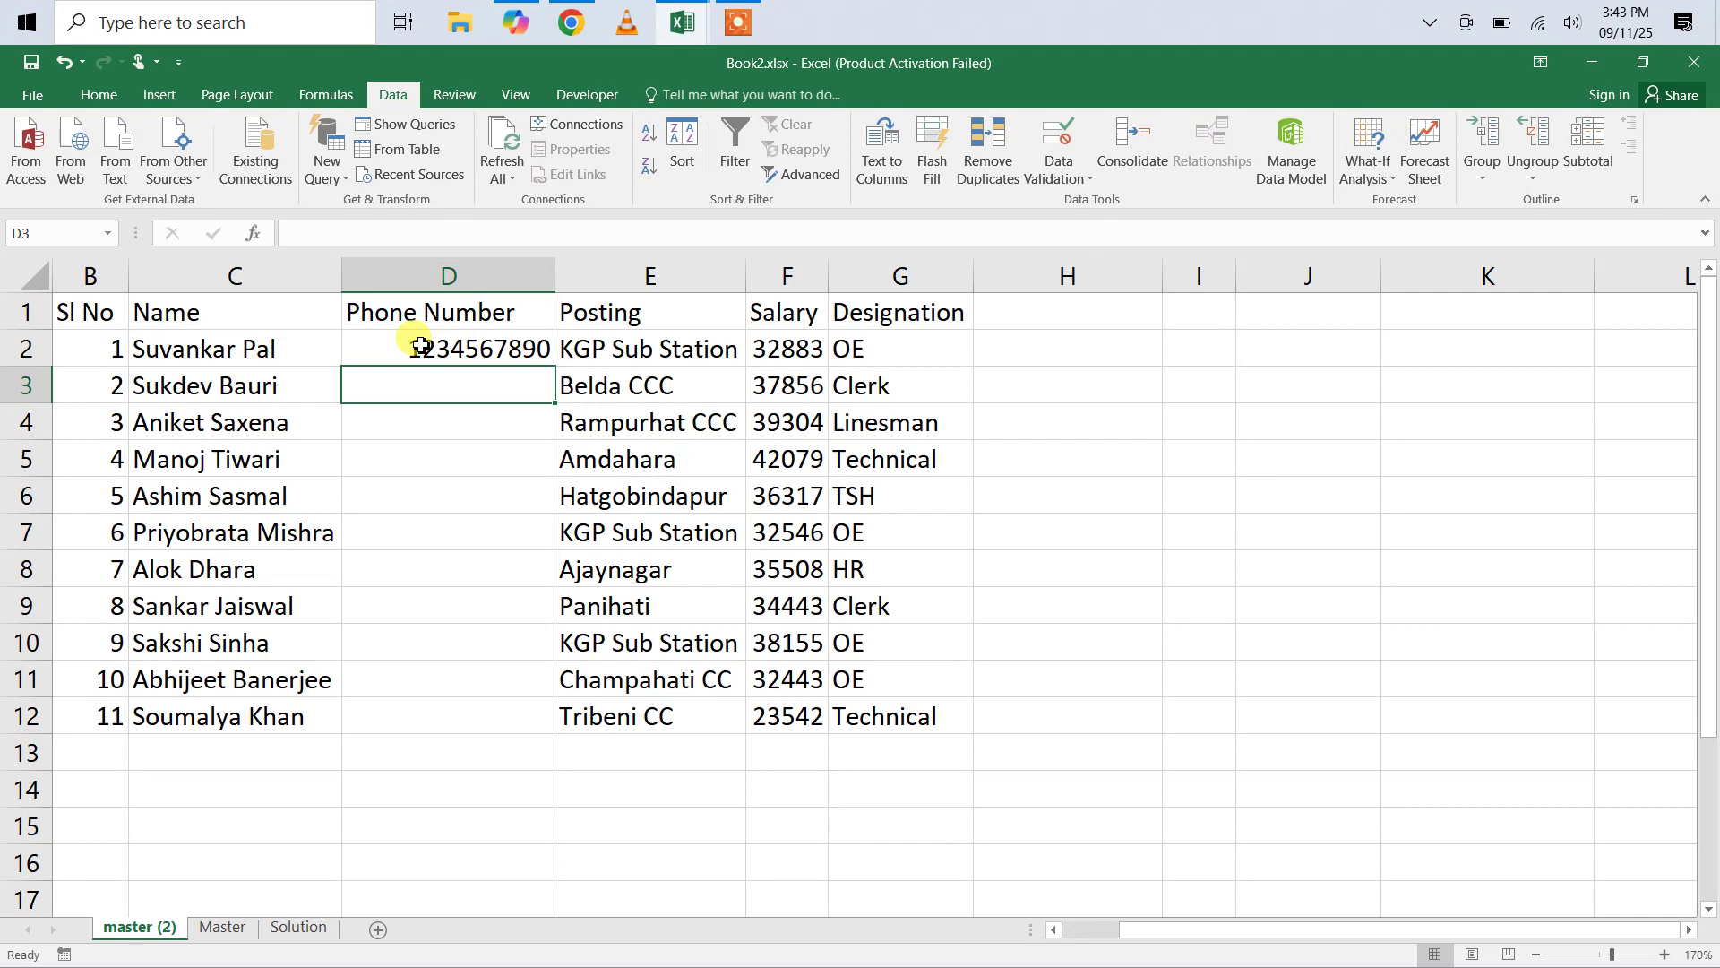
Step: Test the length limit by entering an eleven-digit number in D3, retry it once, and cancel the entry
{"action": "type", "text": "123"}
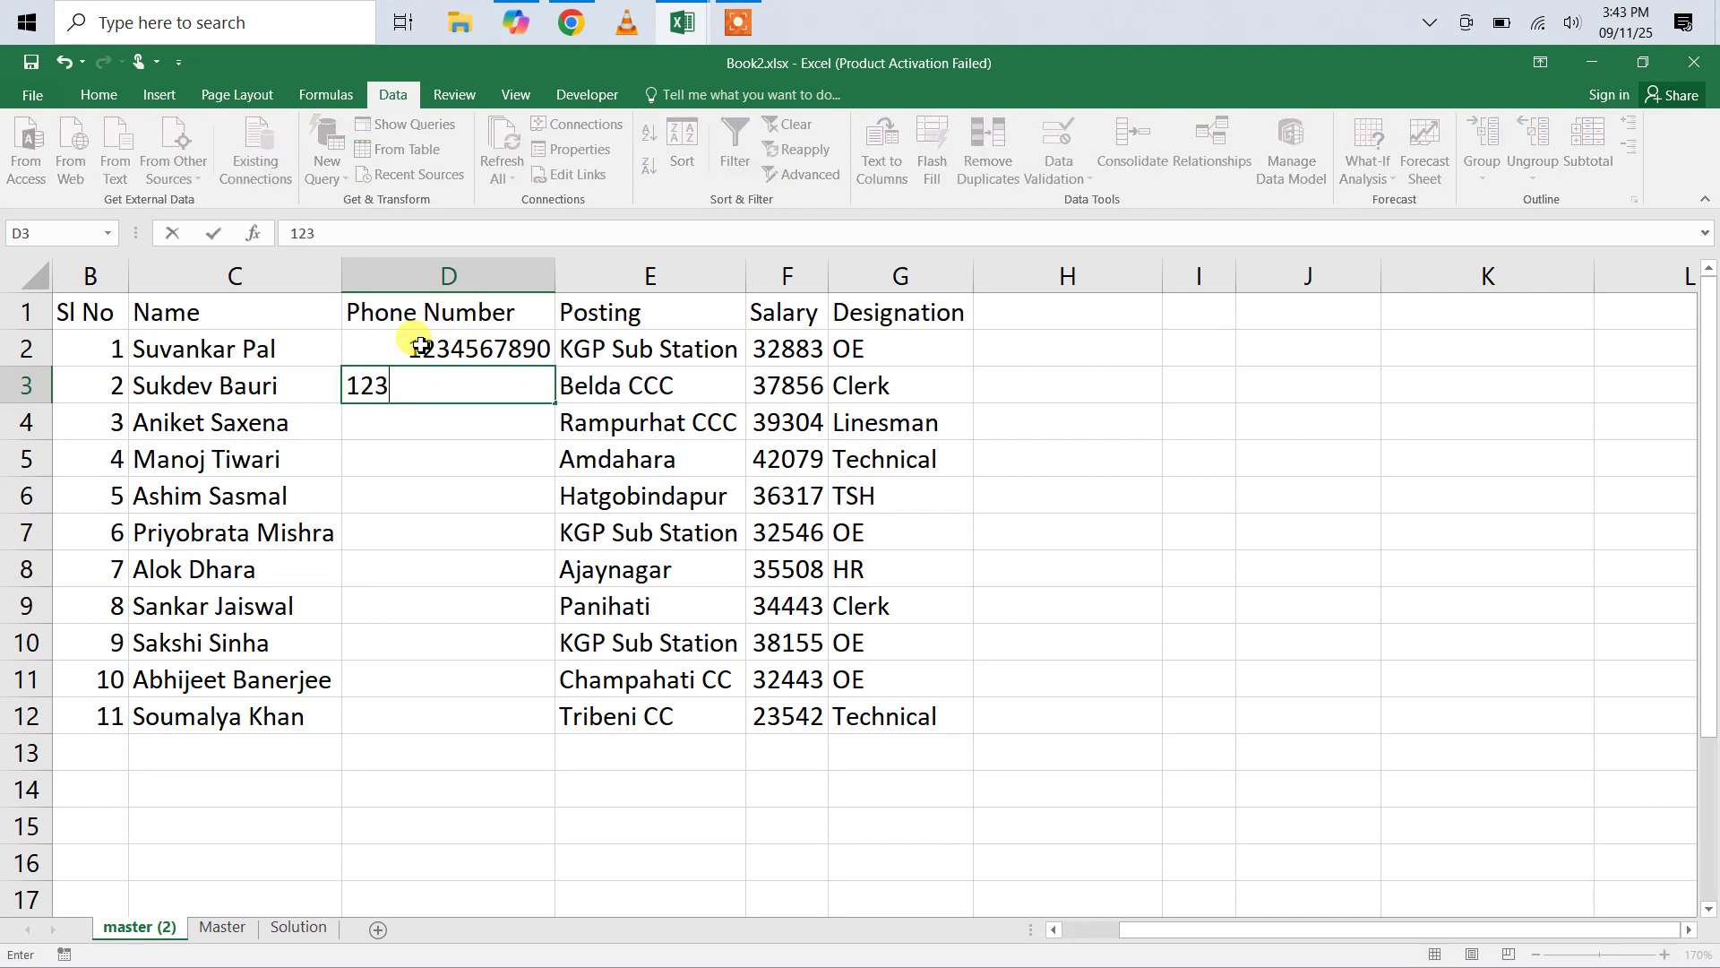
{"action": "type", "text": "45678901"}
{"action": "key", "text": "Return"}
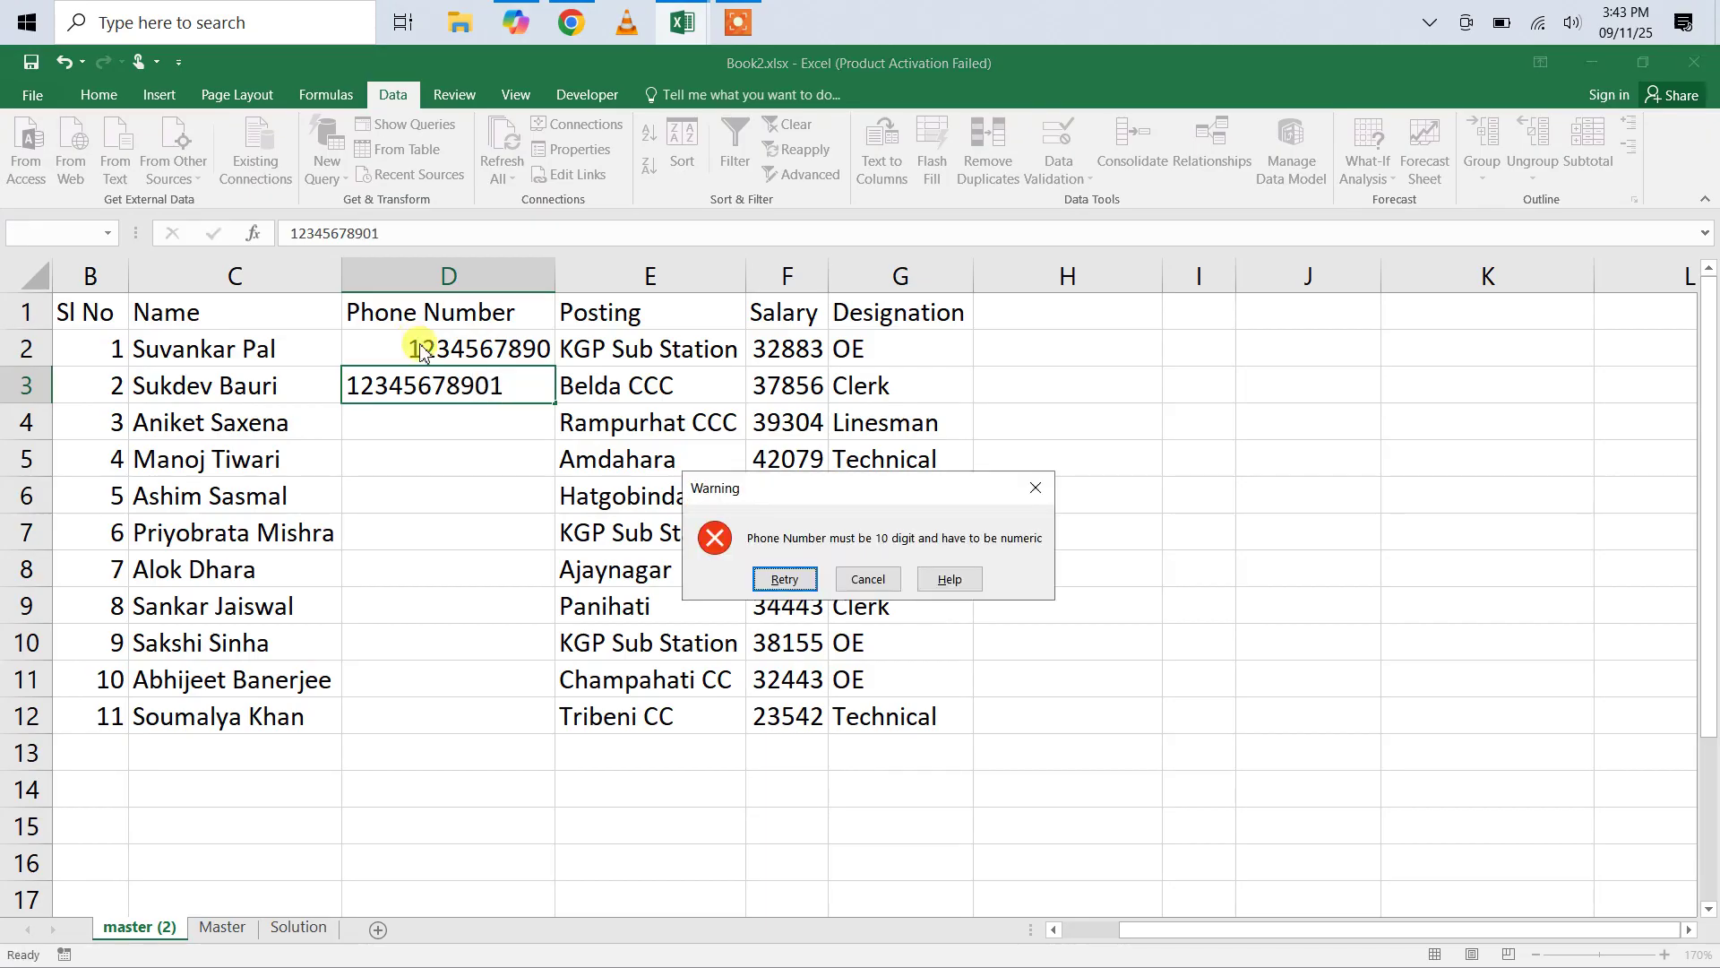
{"action": "key", "text": "Return"}
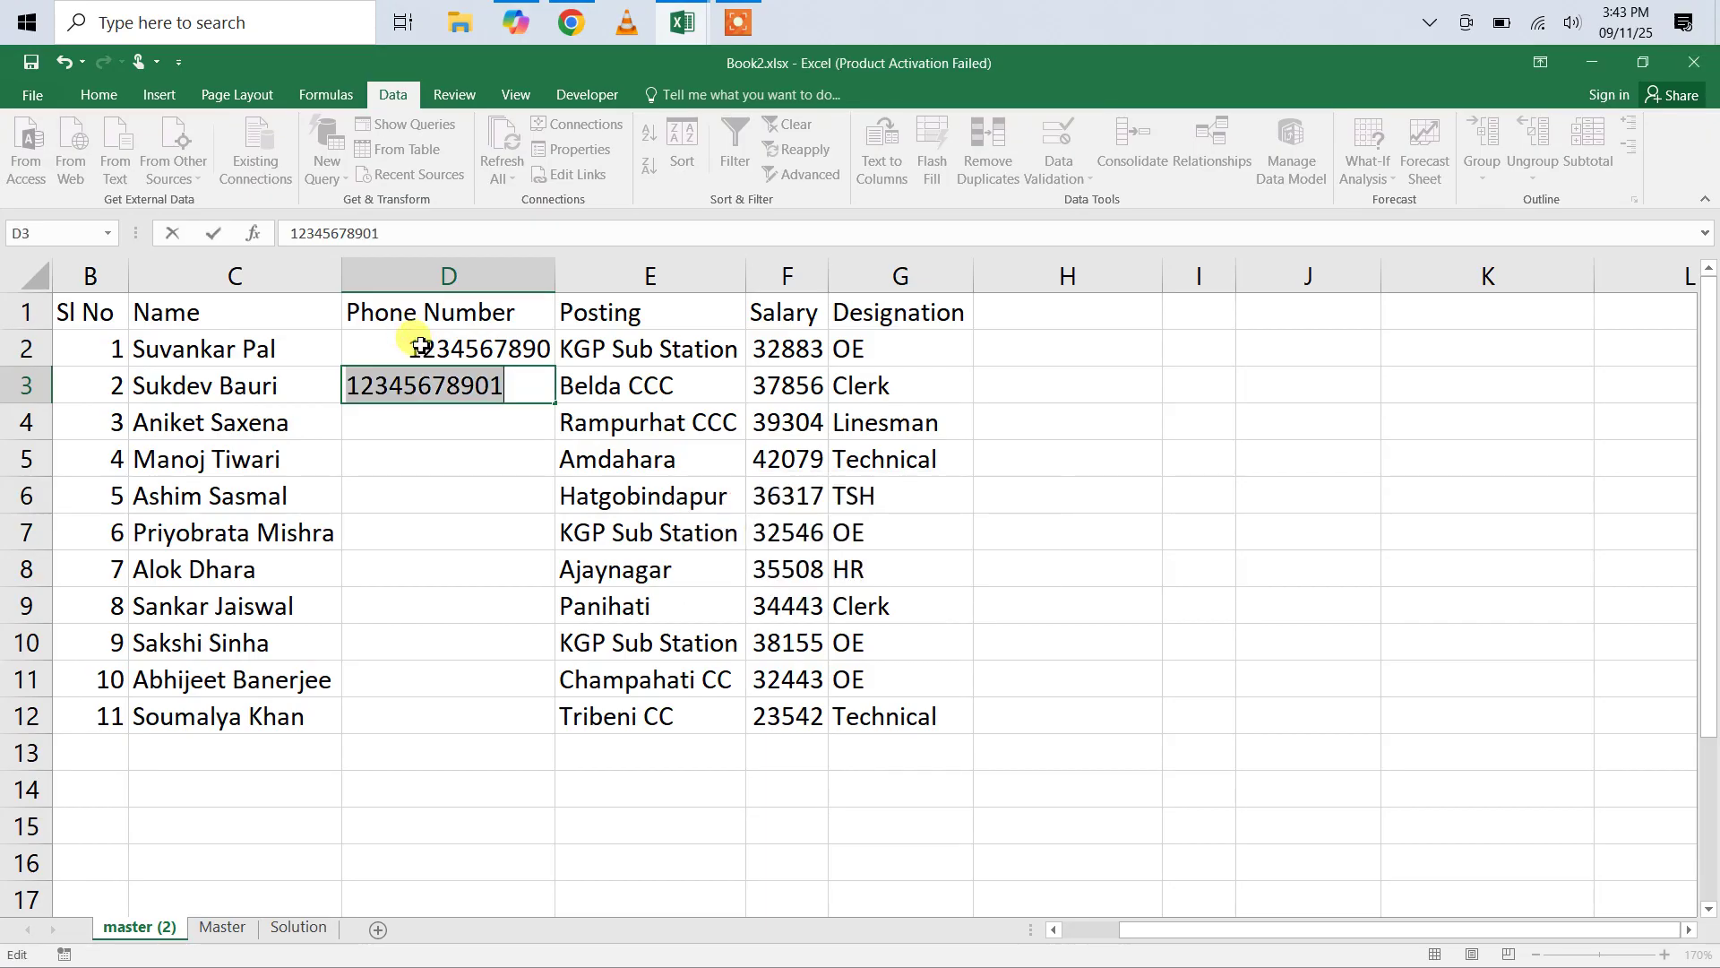
{"action": "key", "text": "Return"}
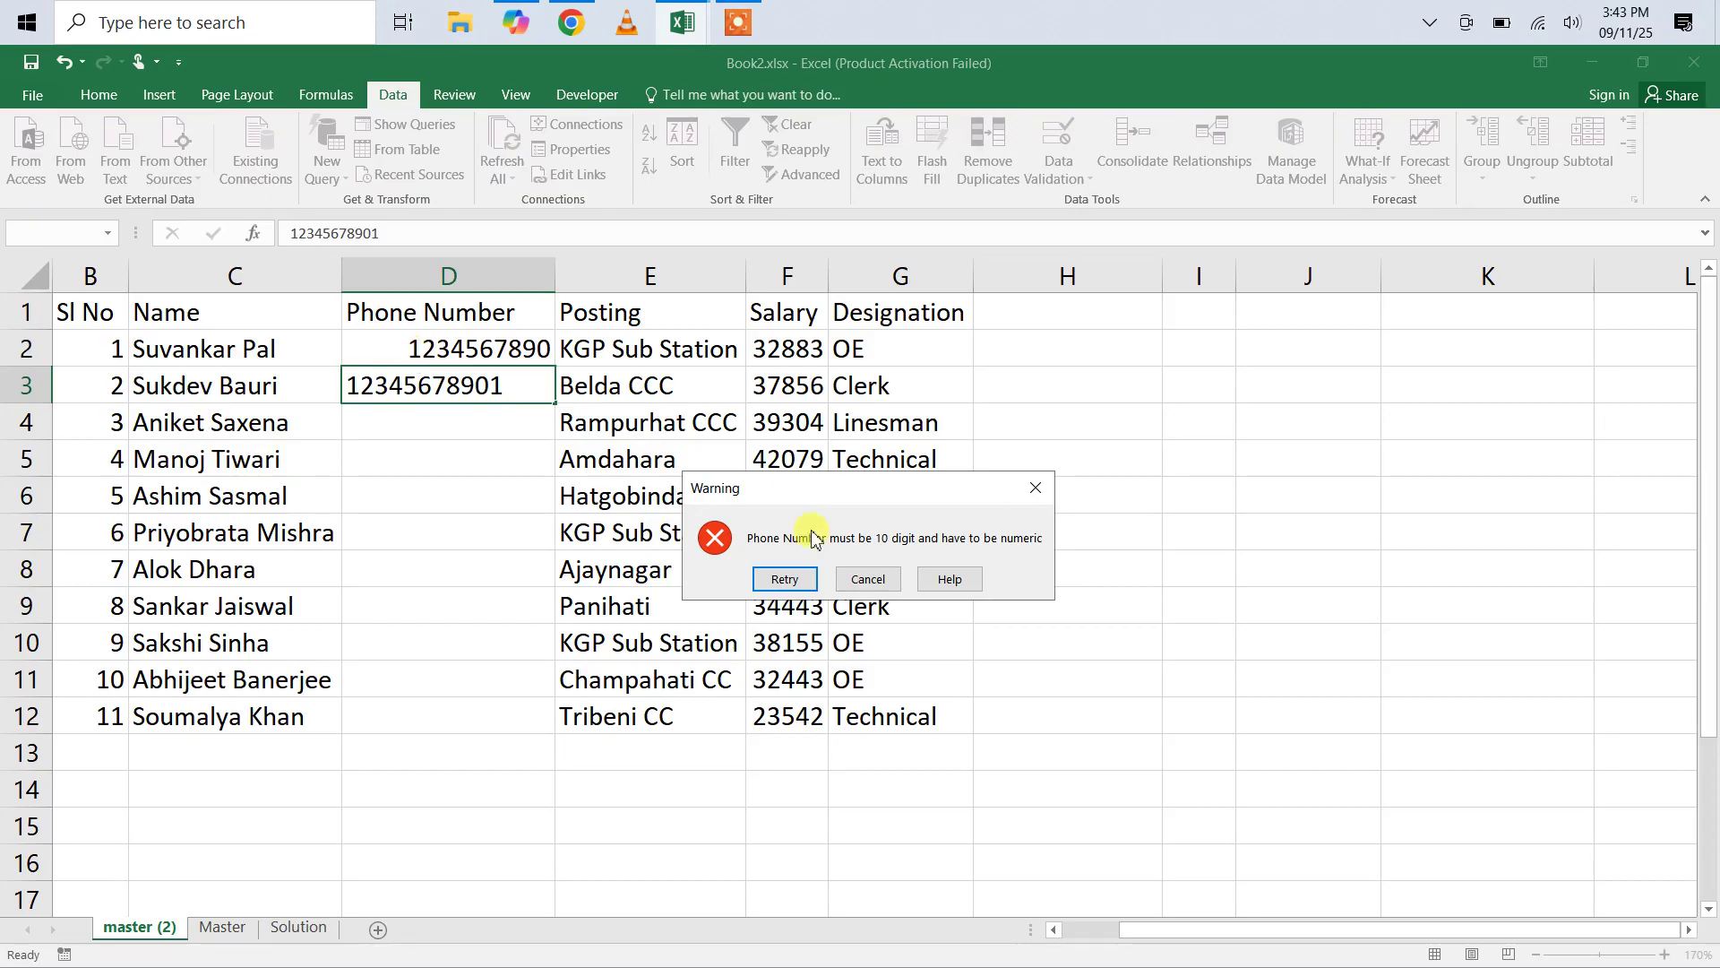
{"action": "key", "text": "Escape"}
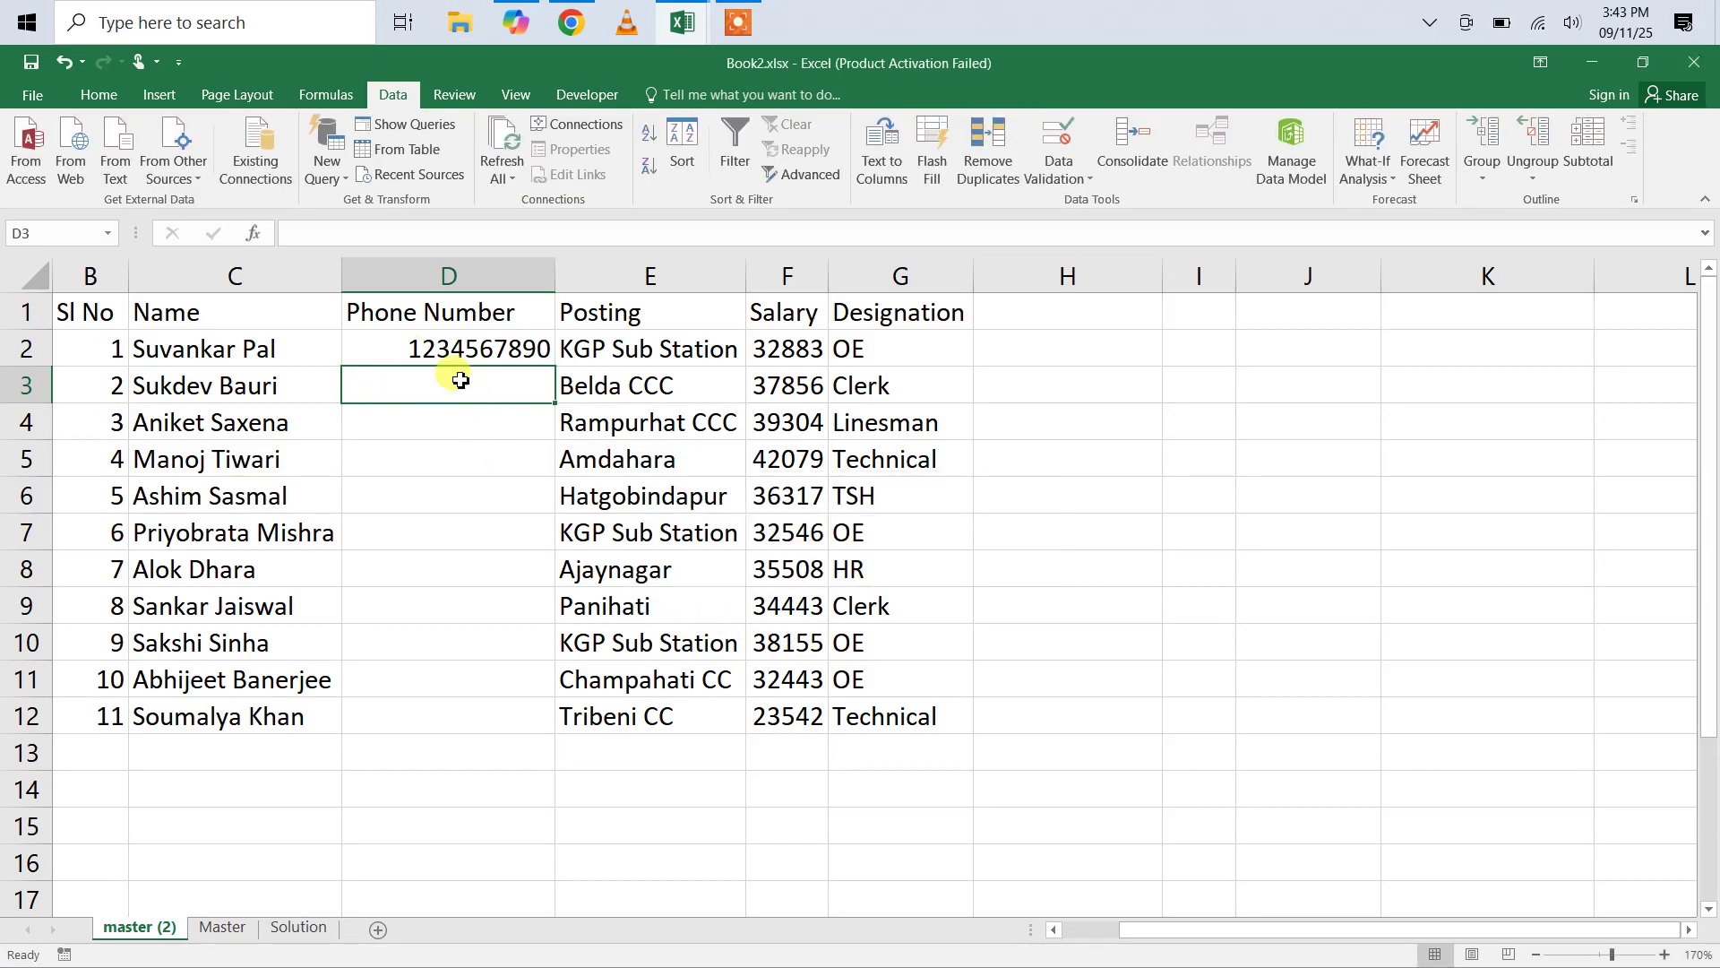
Step: Select D2:D12 and review the error alert and custom formula in its data validation settings
{"action": "left_click", "coordinate": [450, 352]}
{"action": "left_click_drag", "start_coordinate": [365, 346], "coordinate": [392, 712]}
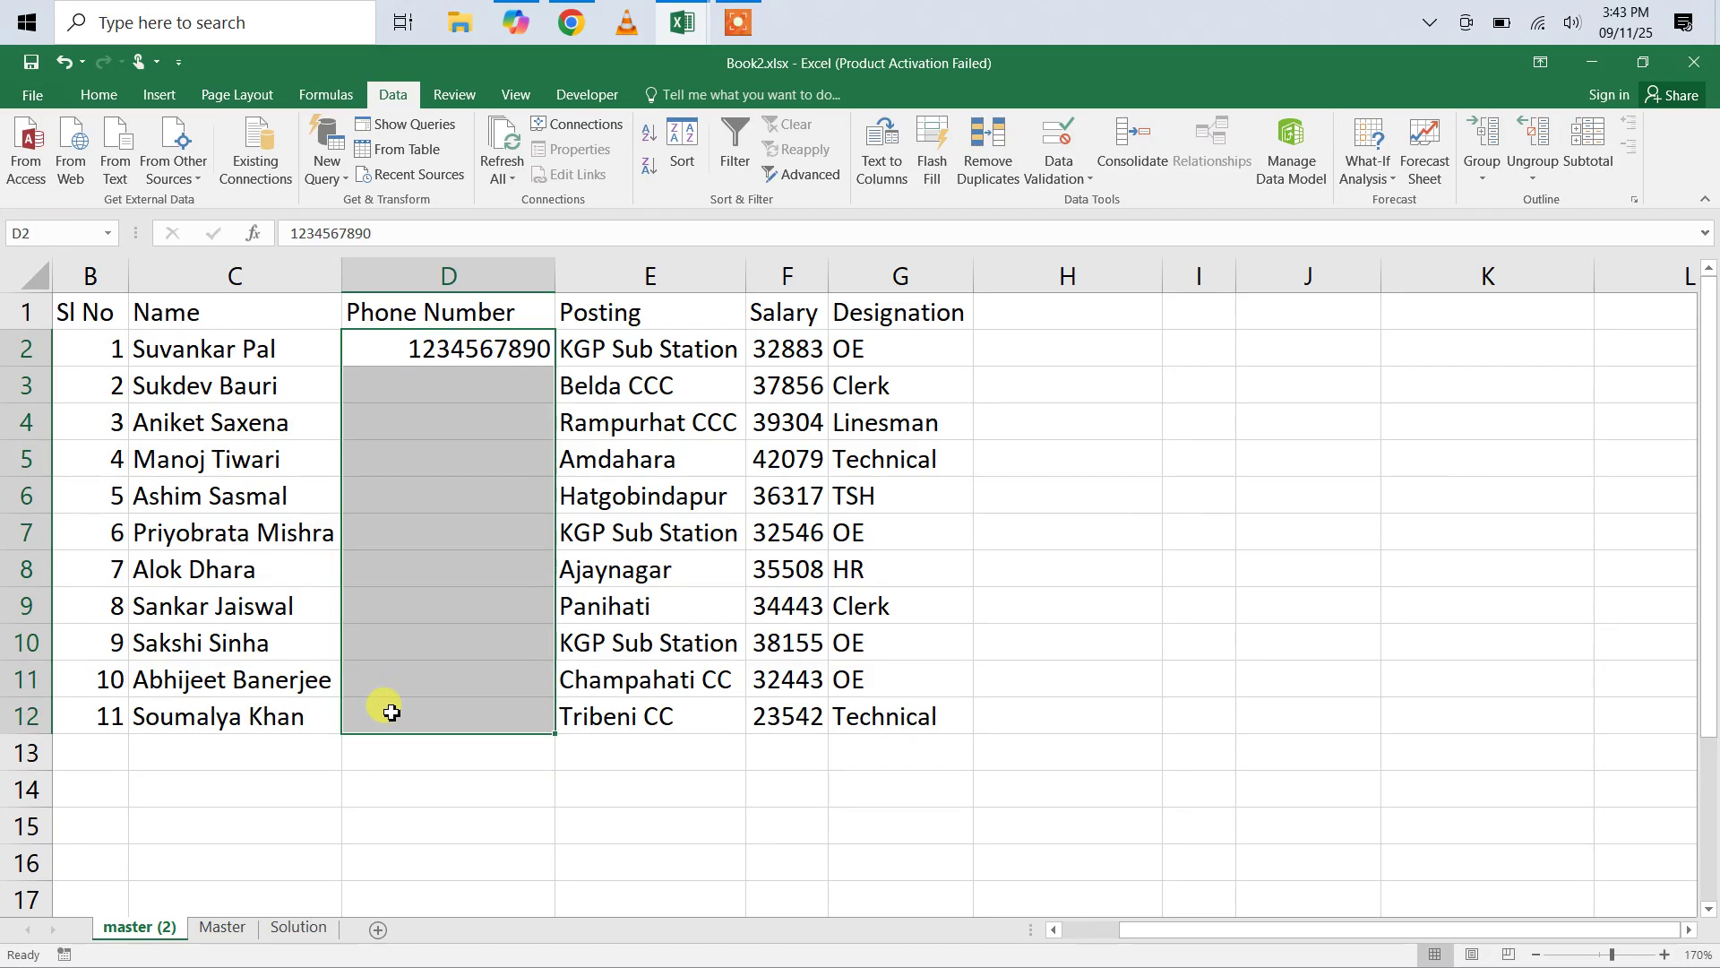
{"action": "left_click", "coordinate": [1080, 175]}
{"action": "left_click", "coordinate": [1081, 215]}
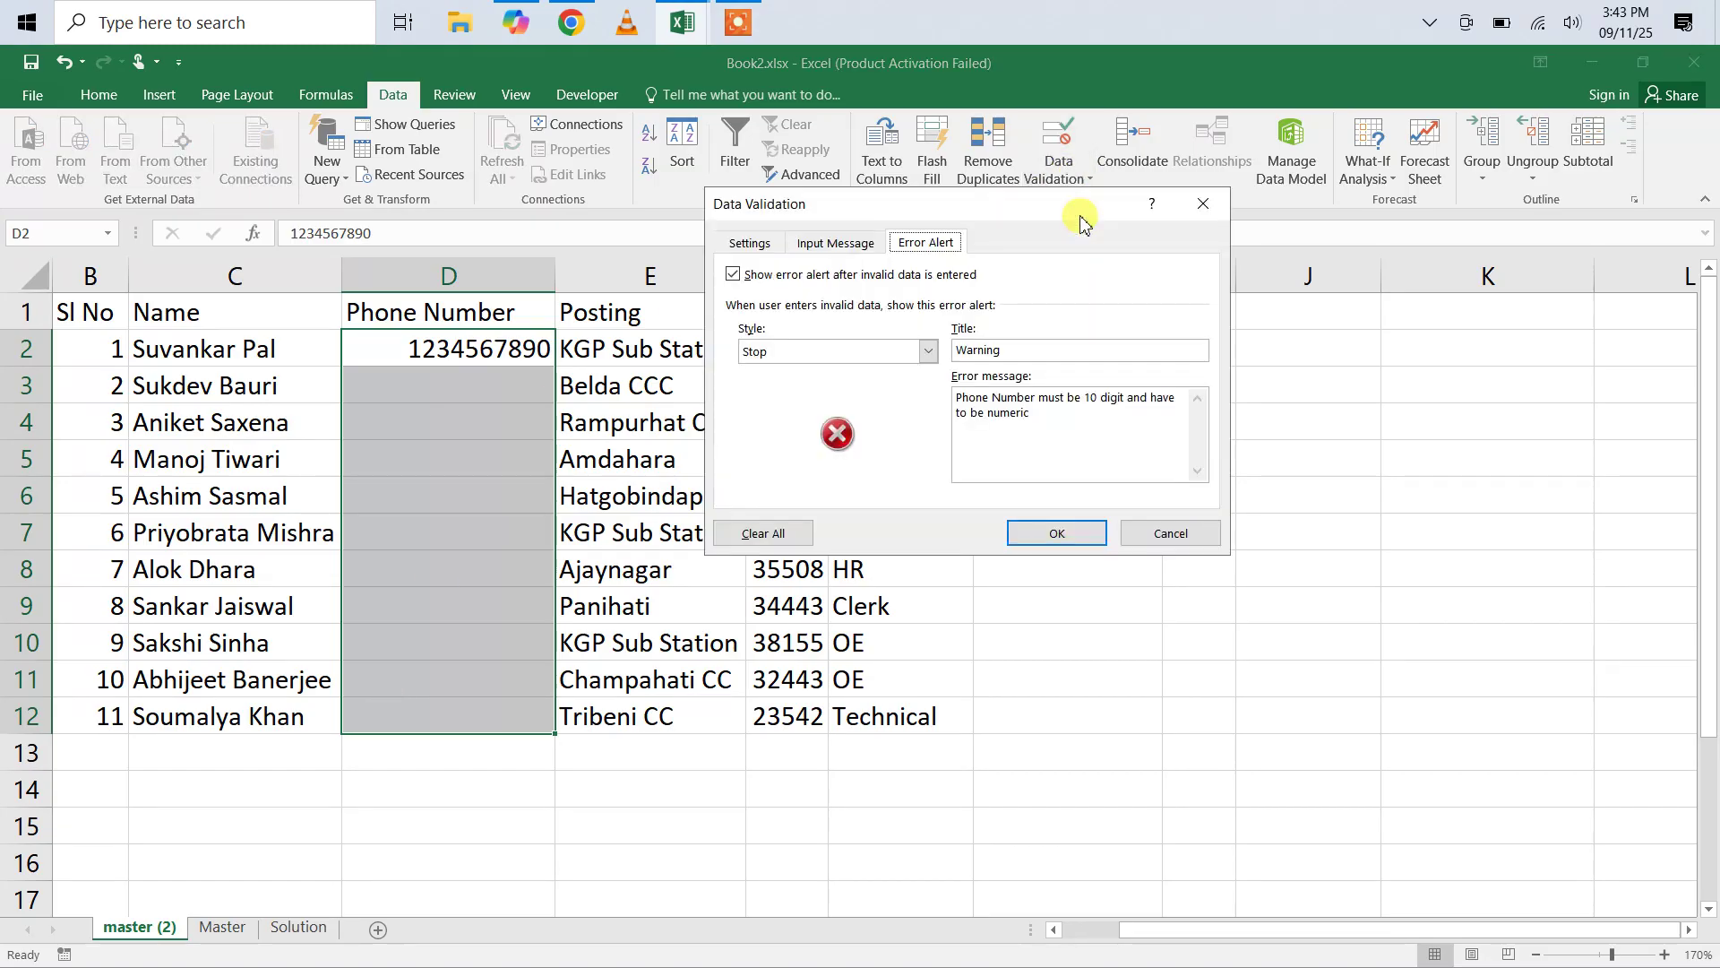
{"action": "left_click", "coordinate": [749, 247]}
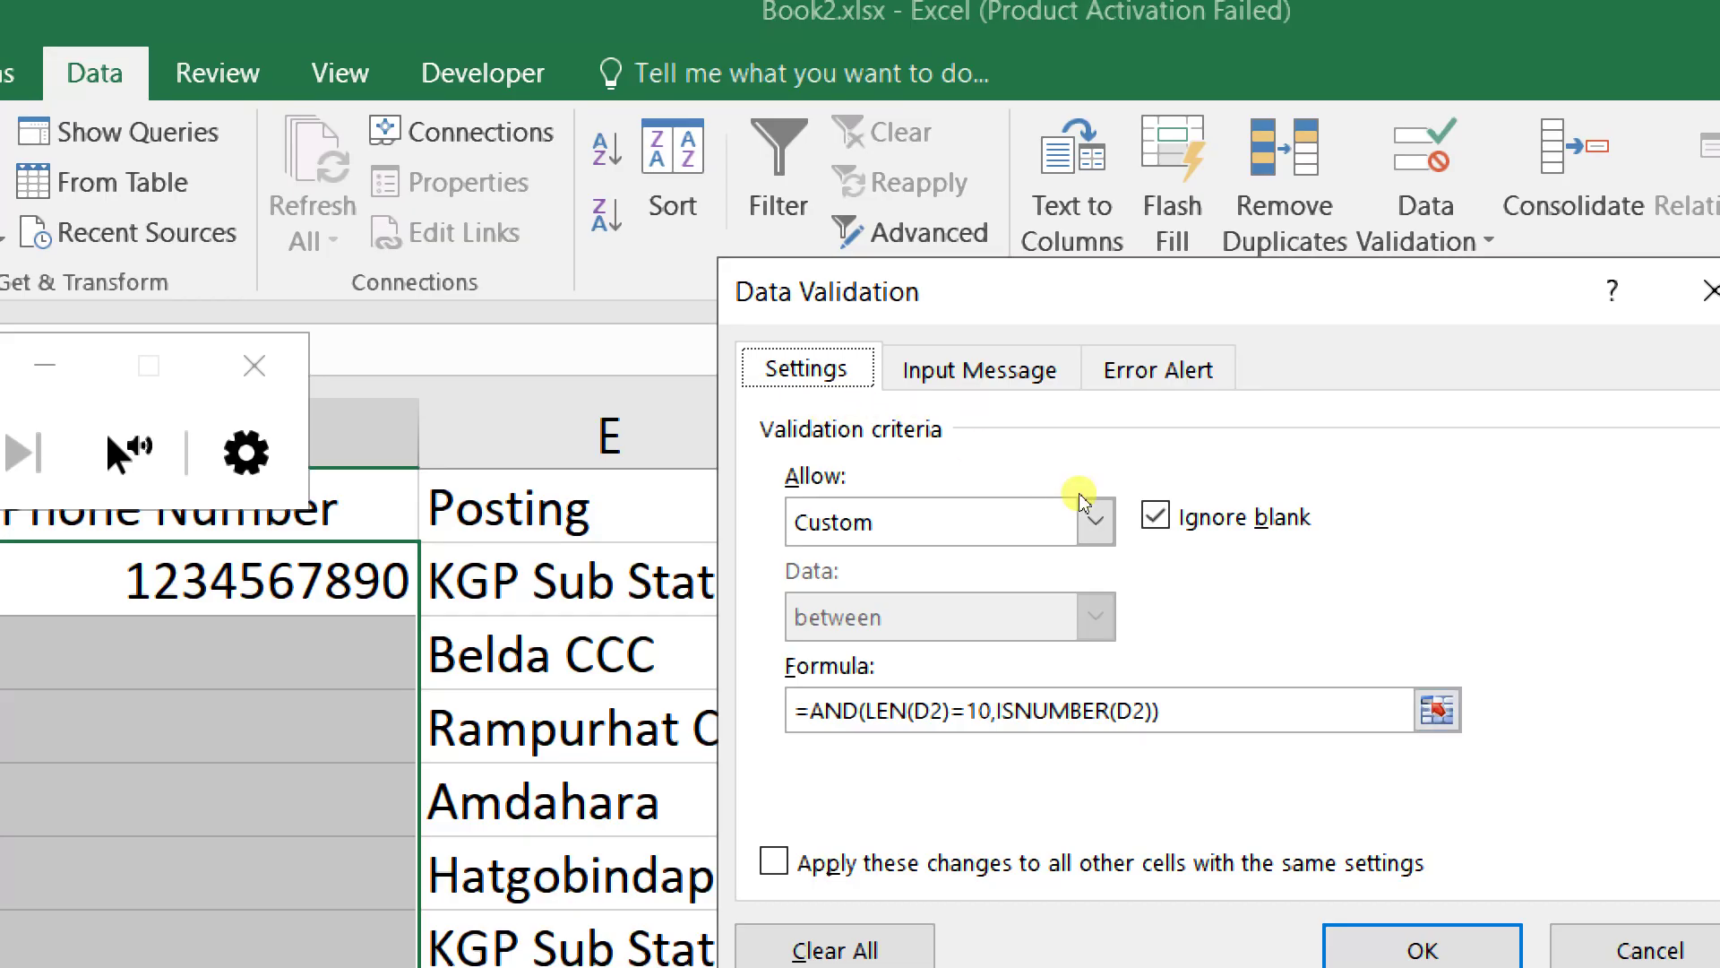
{"action": "key", "text": "super+Escape"}
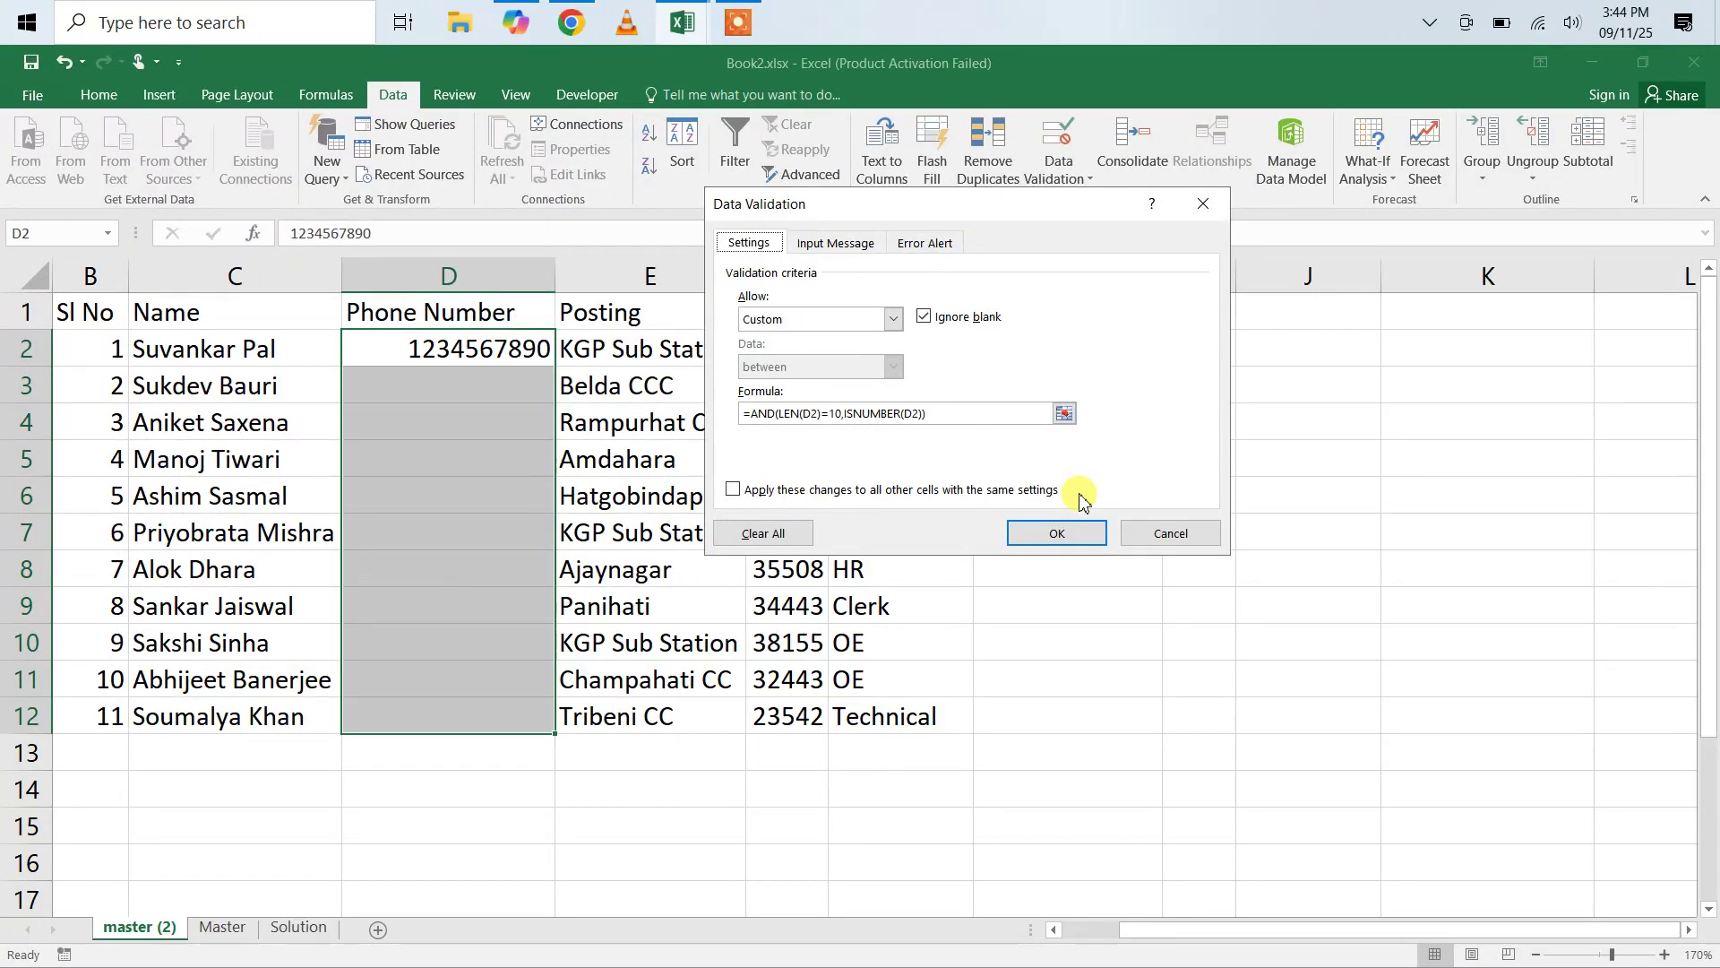
{"action": "left_click", "coordinate": [738, 22]}
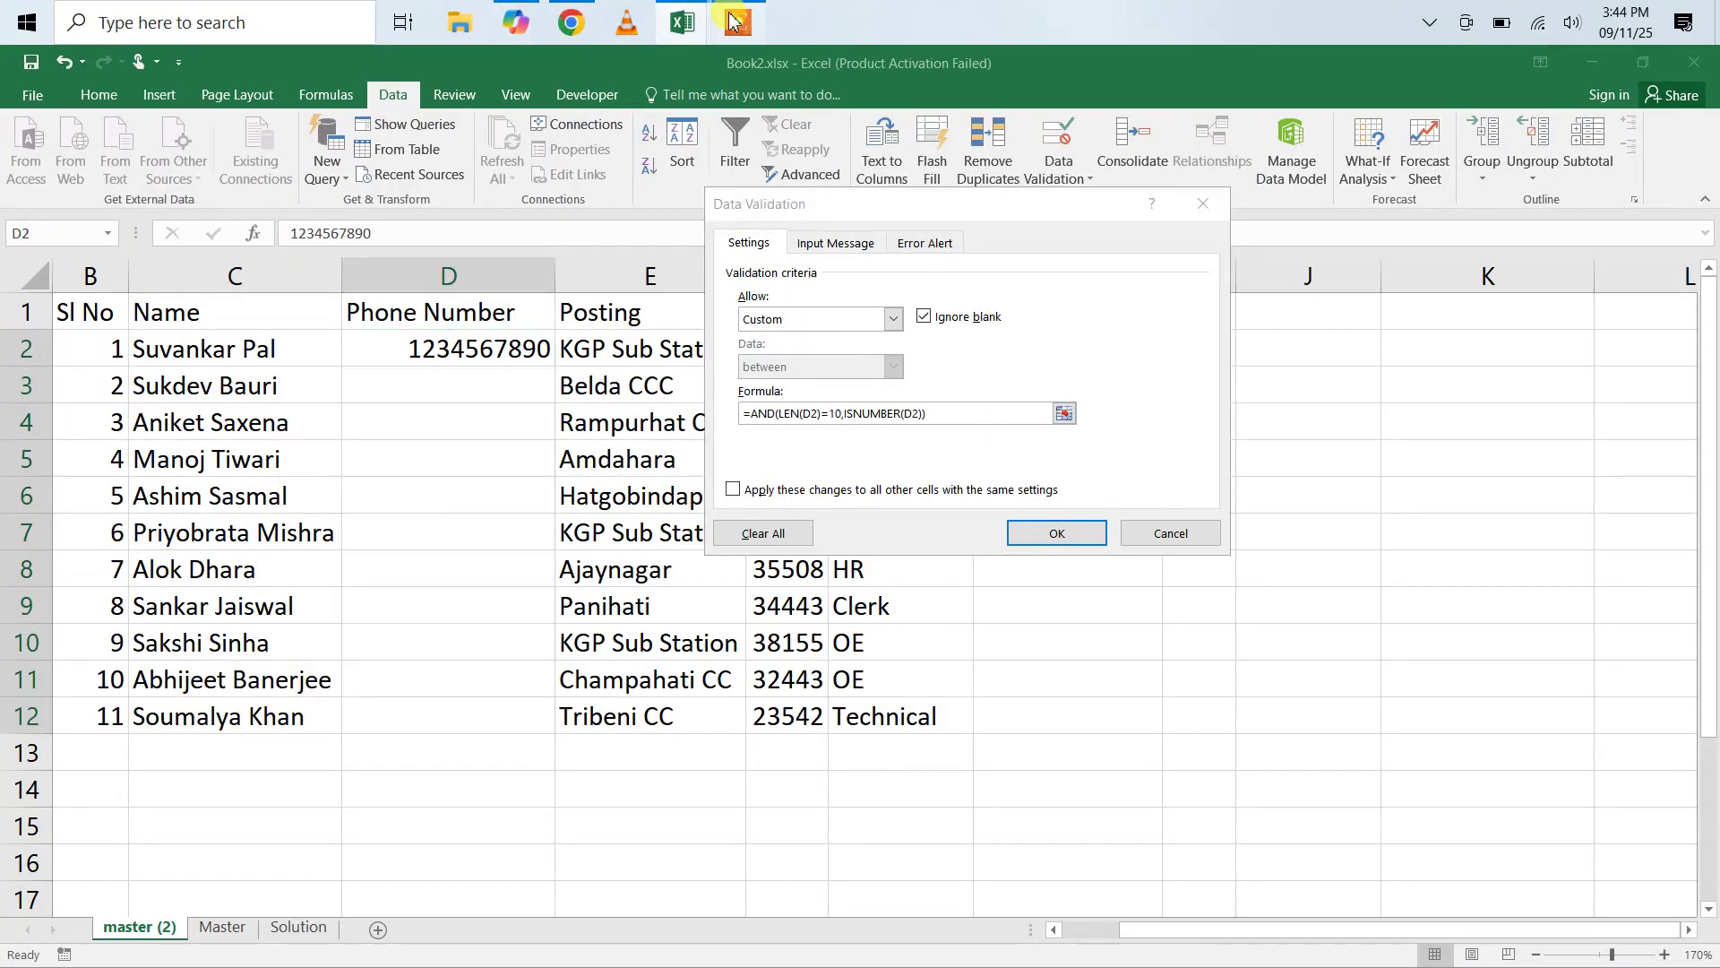